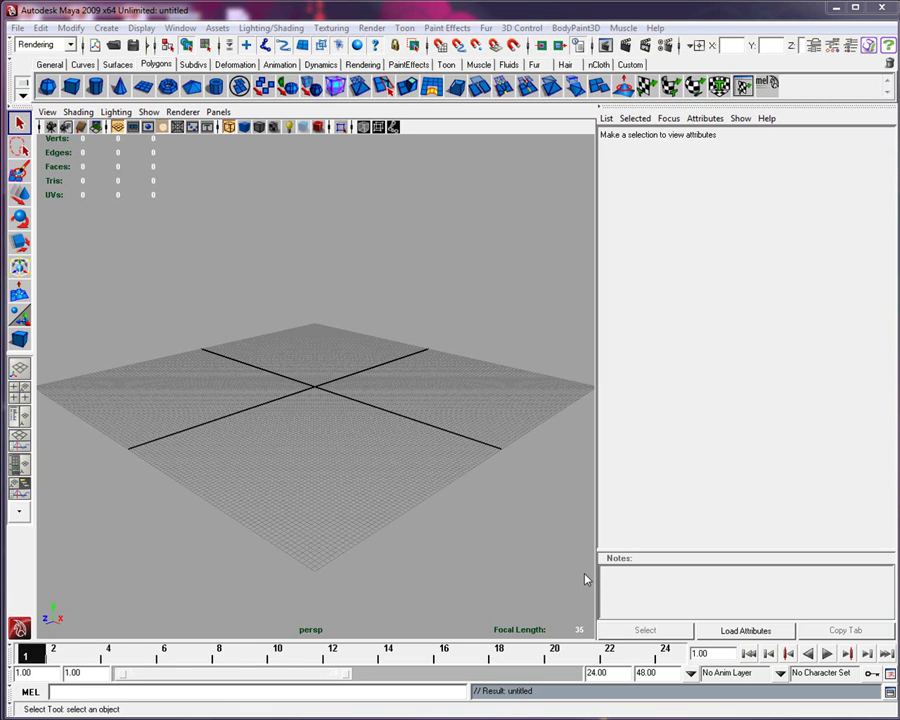
Create a tall polygon cube whose base covers the whole grid and display it shaded
left_click(19, 338)
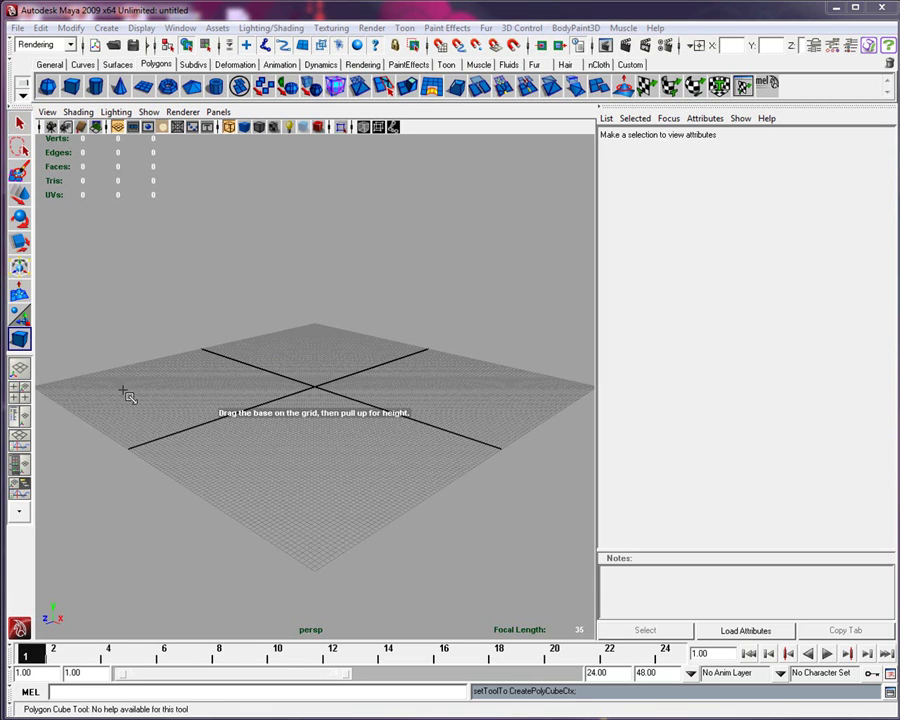
left_click_drag(45, 395, 512, 492)
left_click_drag(574, 390, 600, 388)
left_click_drag(488, 394, 444, 148)
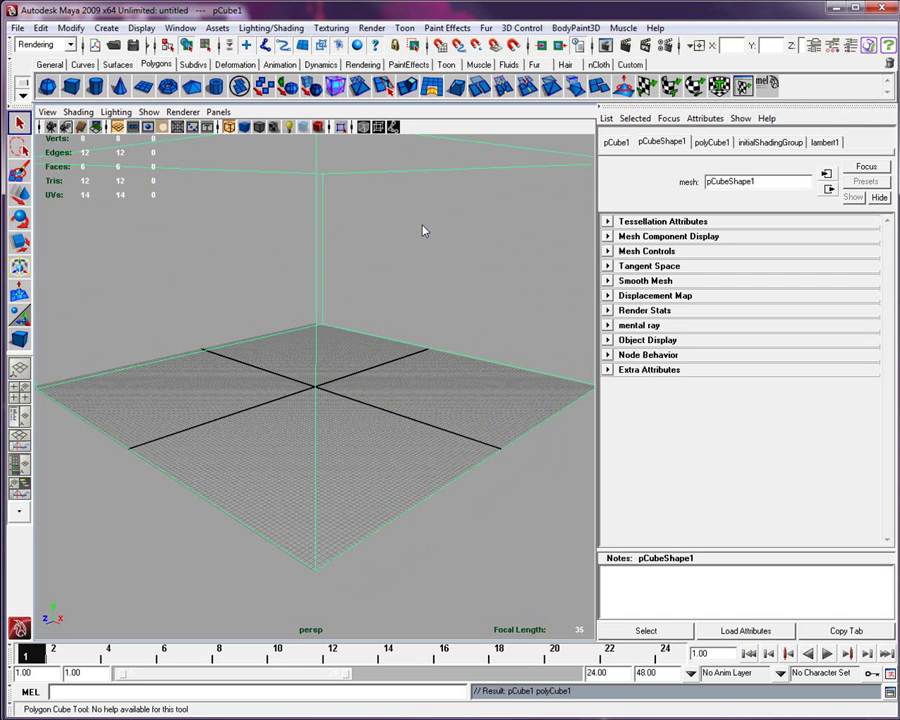
key("5")
Delete the cube's two near side faces and its top face, leaving a floor and two back walls
right_click(349, 321)
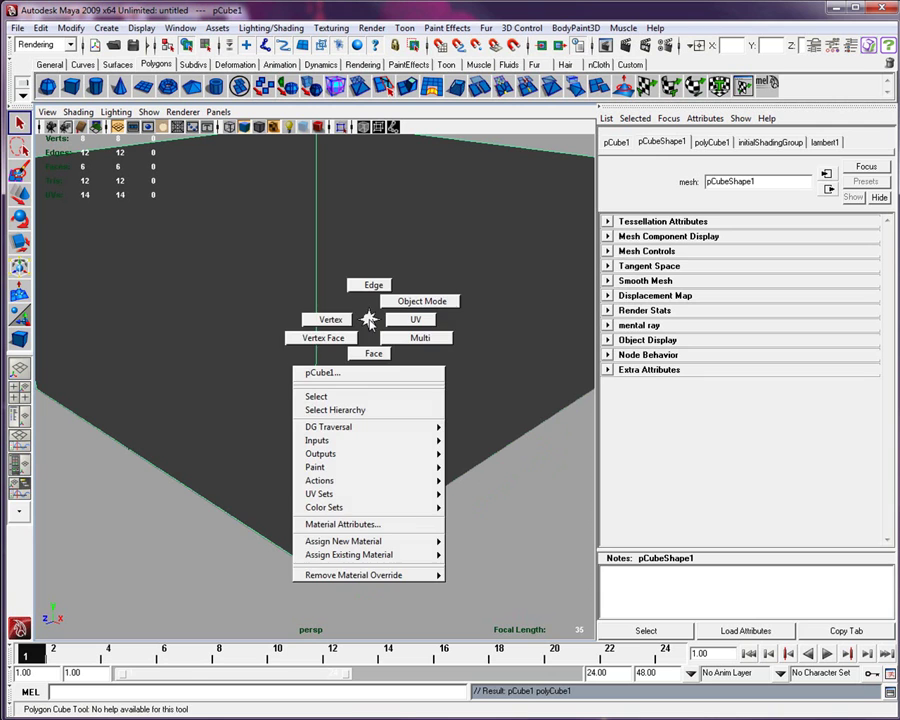
right_click_drag(369, 320, 374, 356)
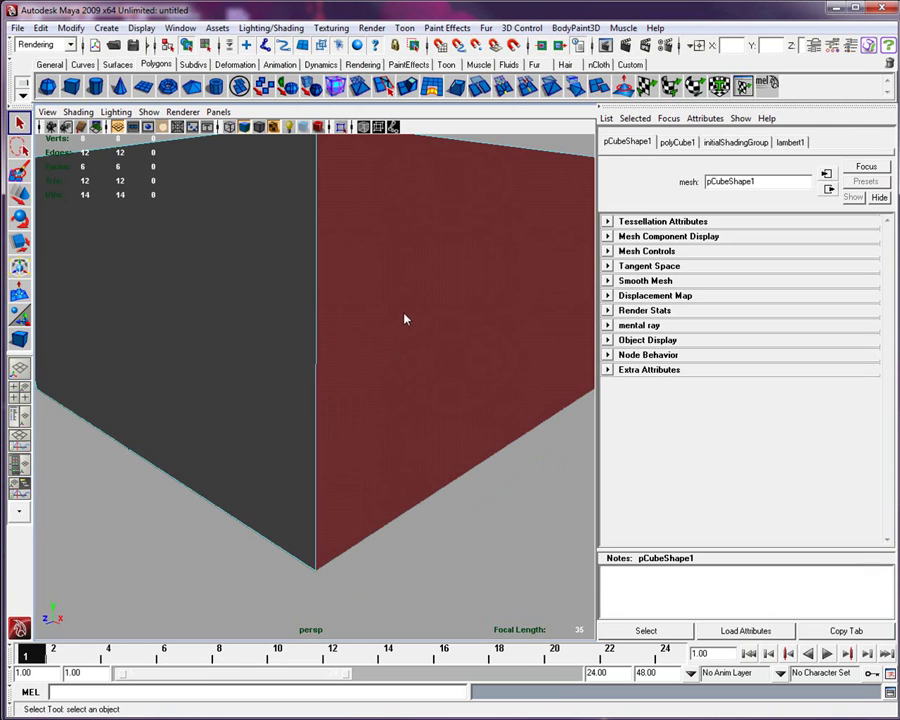
left_click(404, 318)
key("Delete")
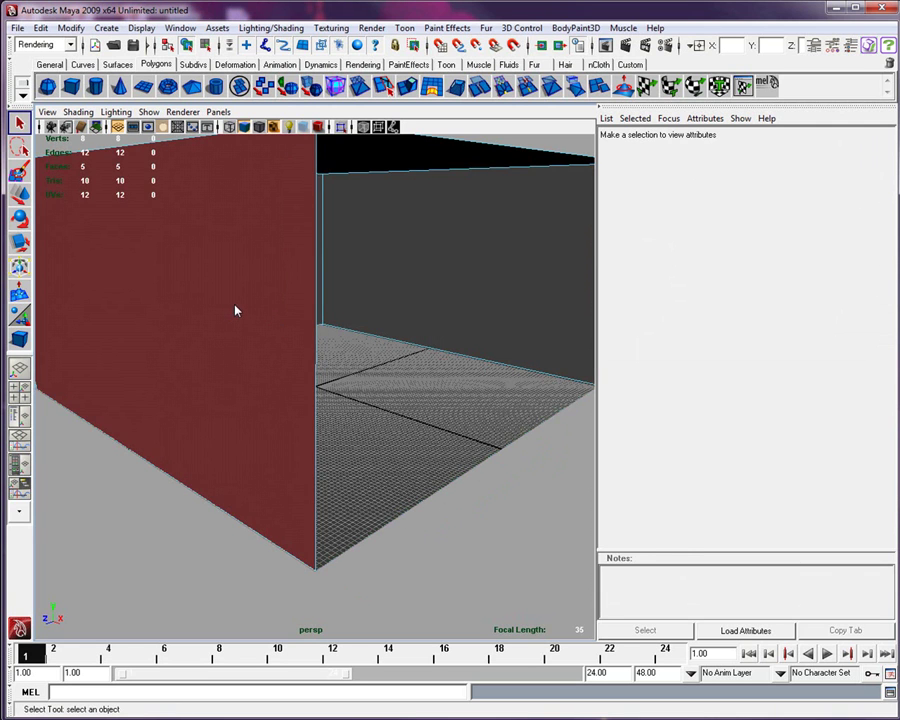
left_click(233, 313)
key("Delete")
scroll(233, 320, "down", 4)
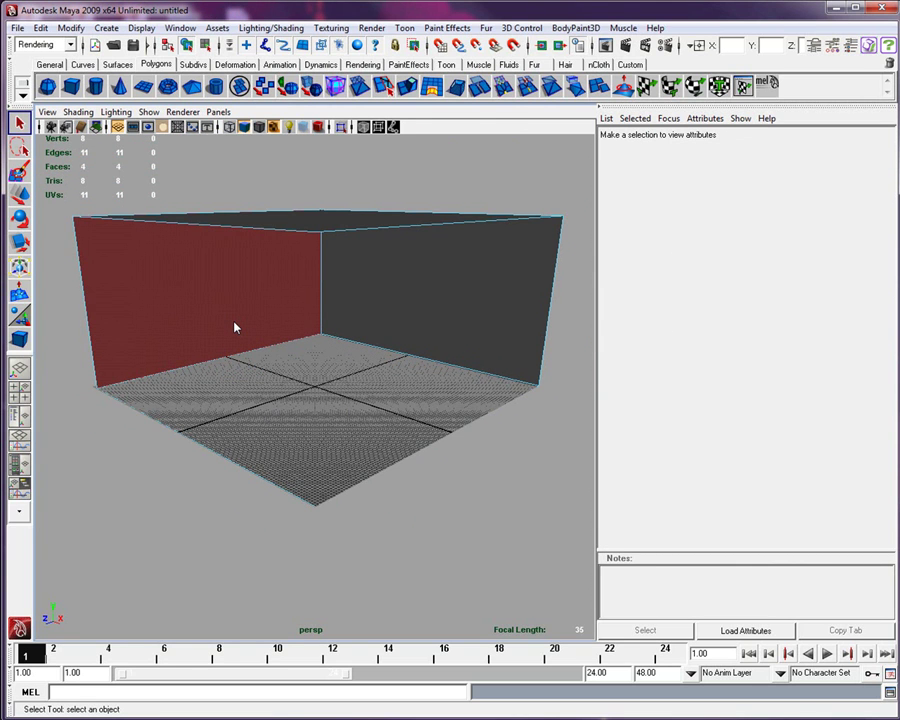
left_click(315, 232)
key("Delete")
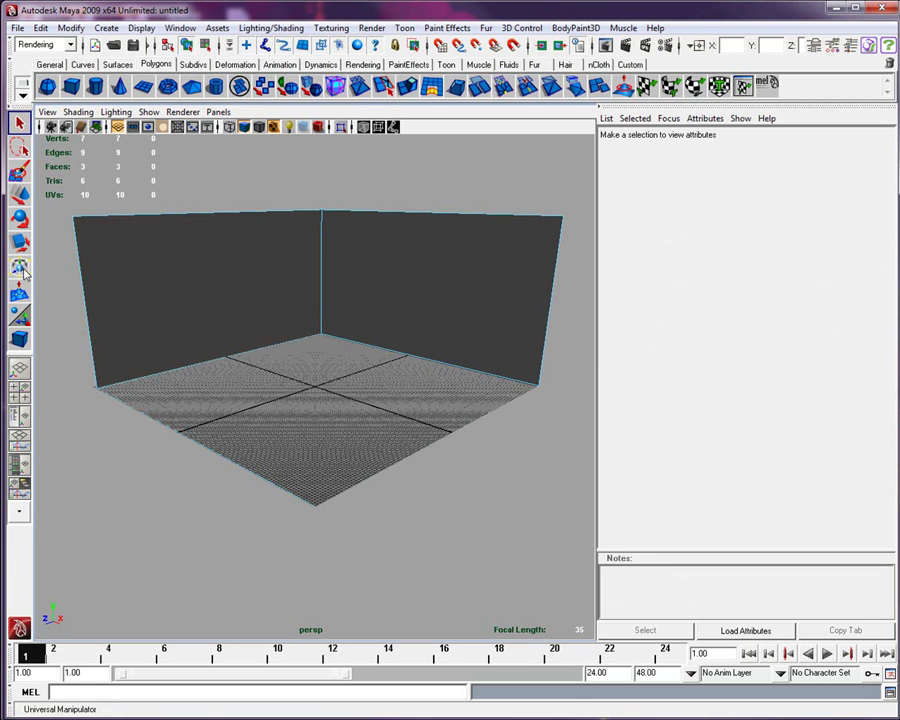
Create a polygon sphere at the grid center and raise it so it rests on the room's floor
left_click(19, 338)
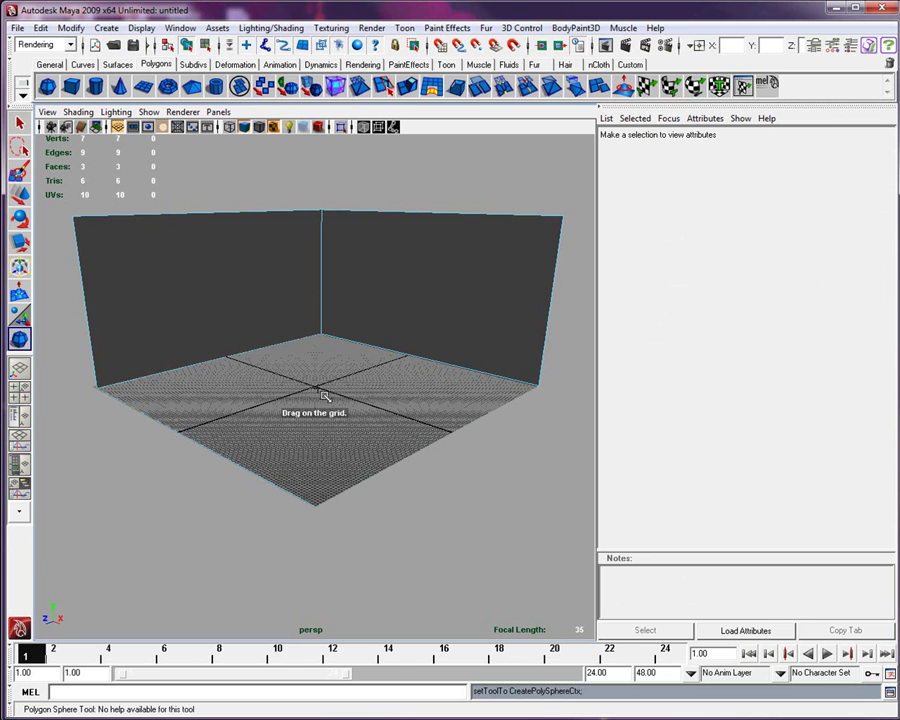
left_click_drag(320, 390, 348, 411)
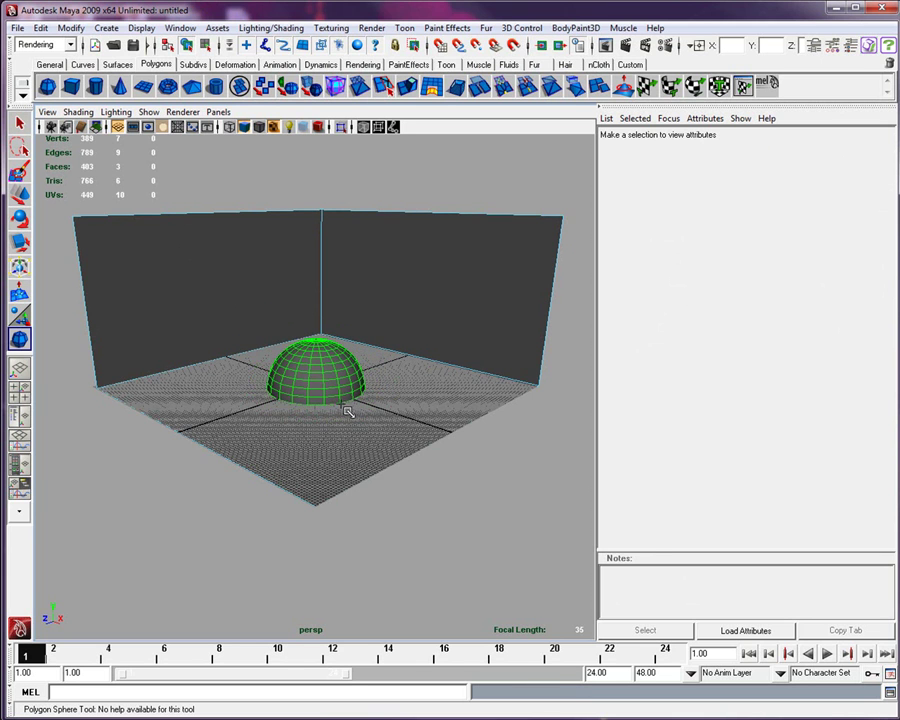
key("w")
left_click_drag(316, 345, 316, 299)
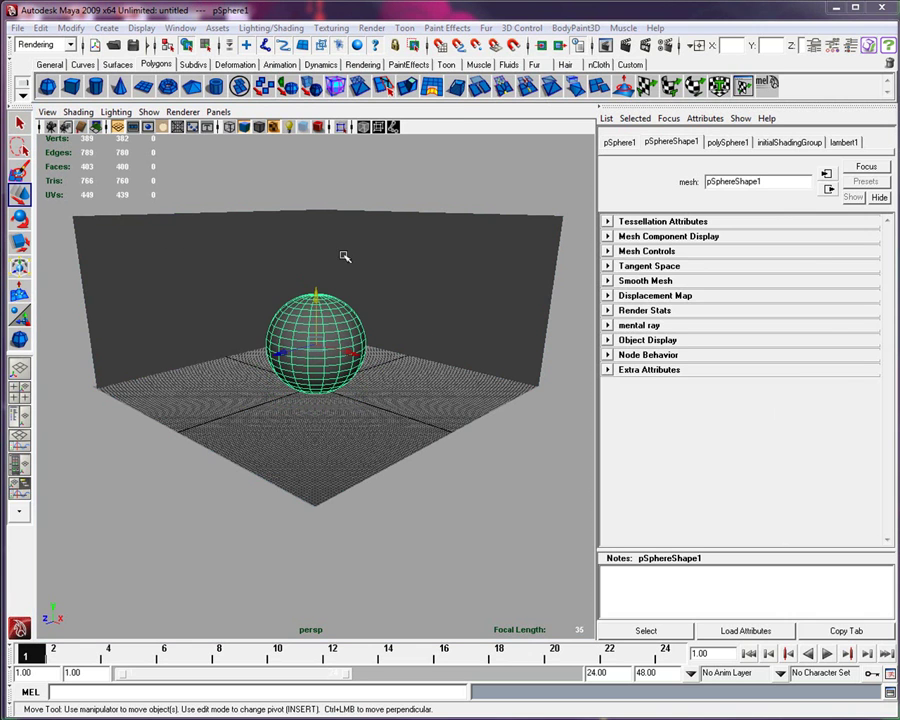
left_click(315, 165)
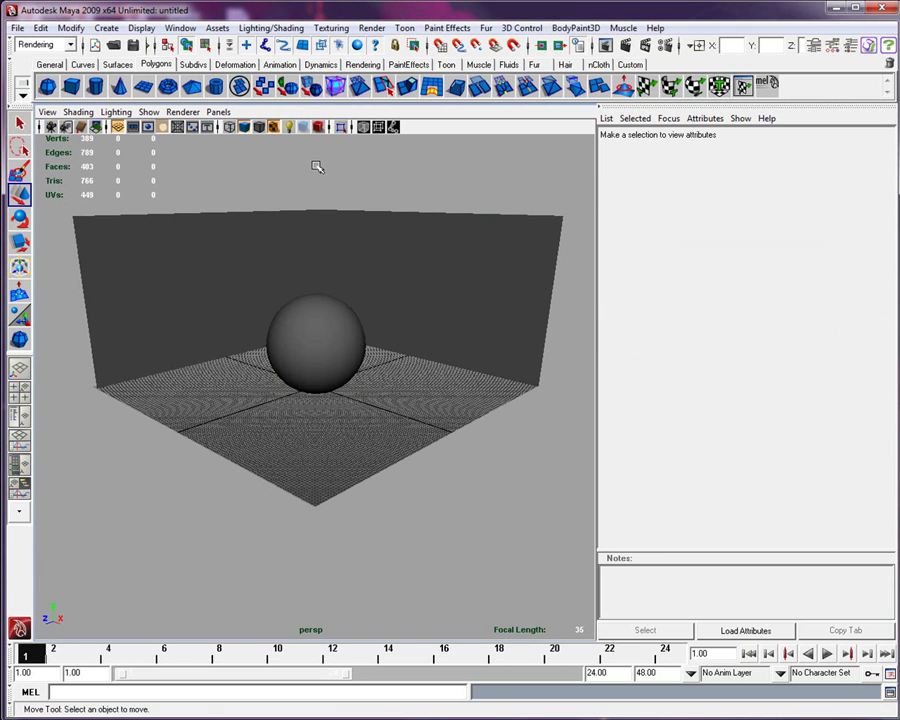
Open the Hypershade and create two Blinn materials
left_click(181, 28)
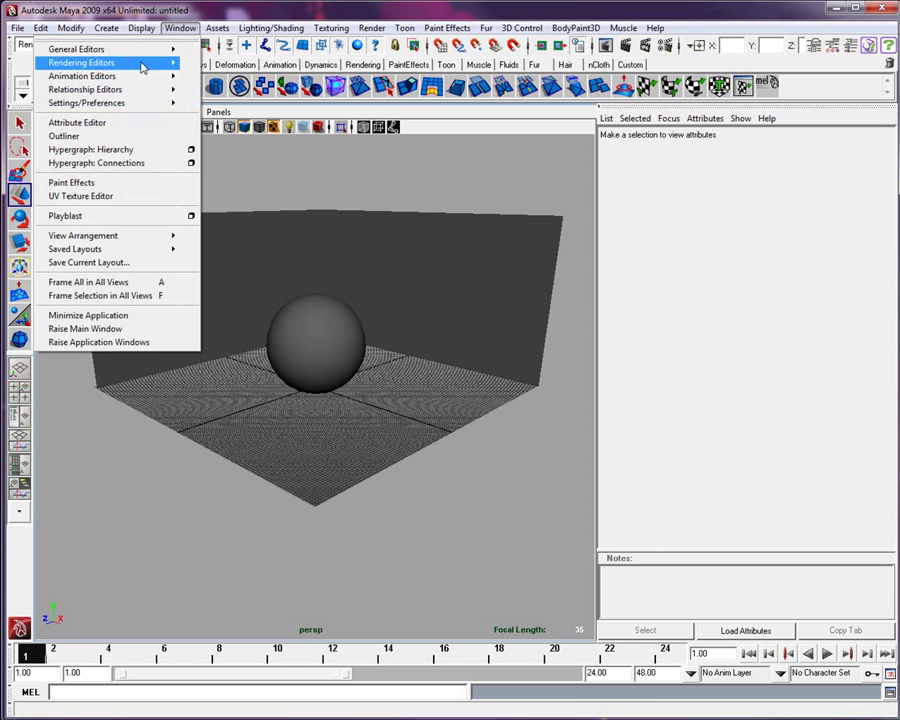
mouse_move(105, 63)
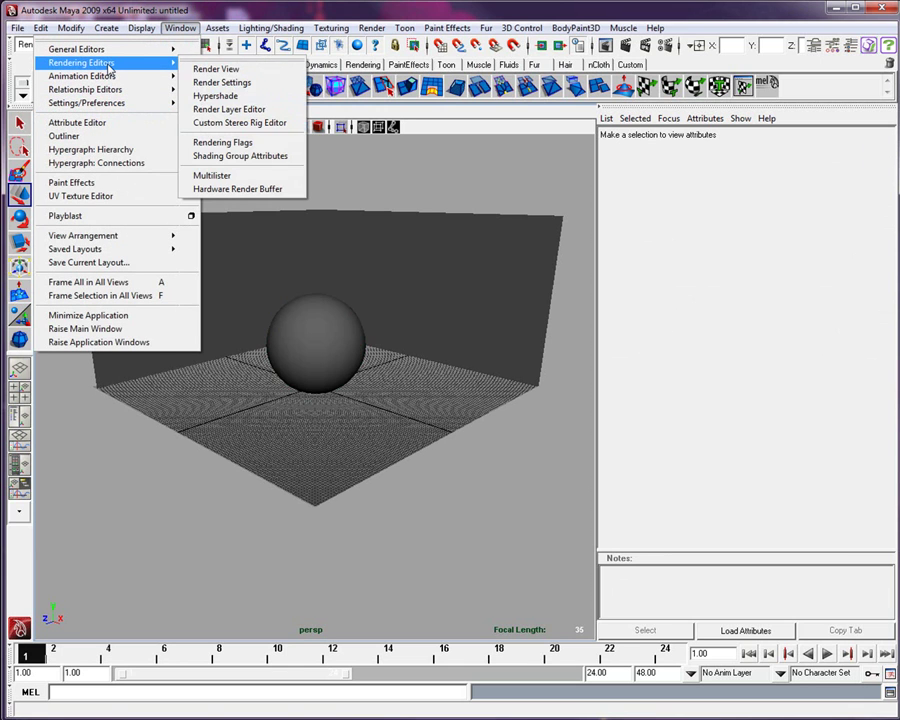
left_click(228, 95)
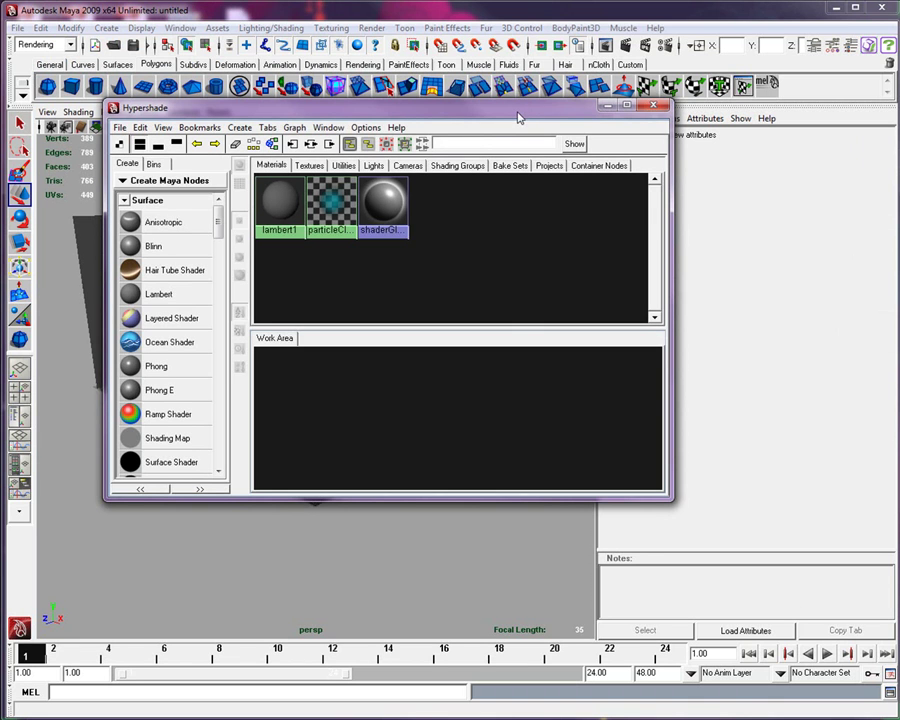
left_click_drag(489, 114, 669, 159)
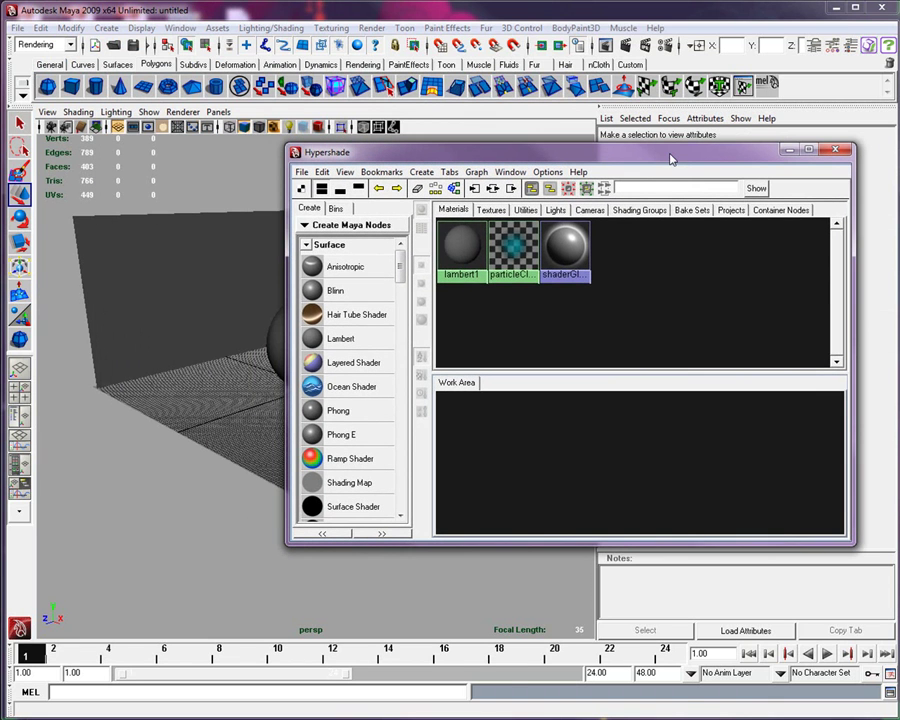
left_click(312, 291)
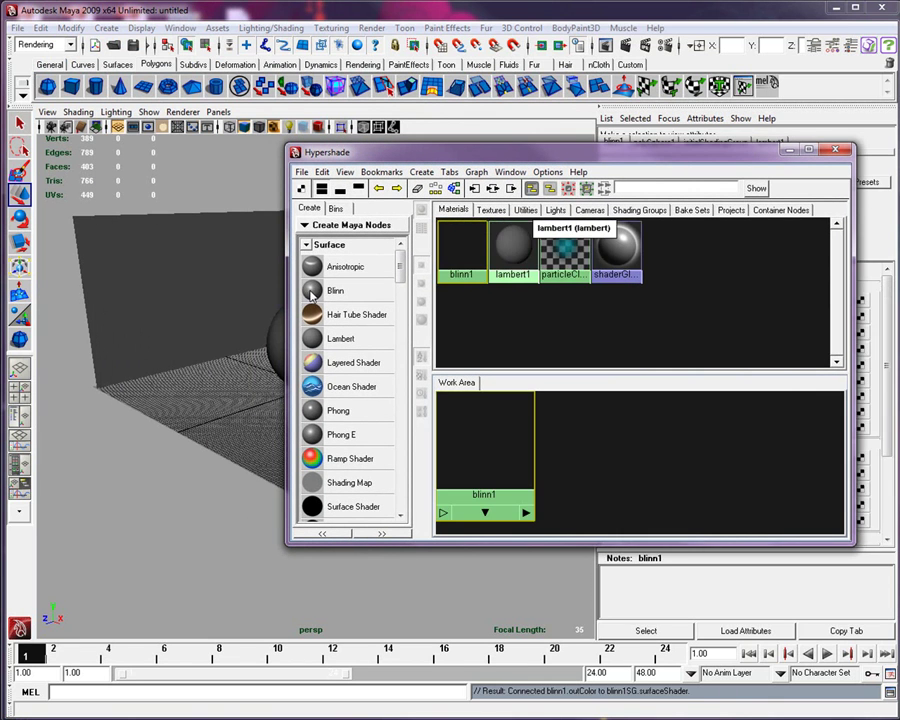
left_click(312, 291)
Rename the first Blinn material Room and the second one Ball
left_click(468, 275)
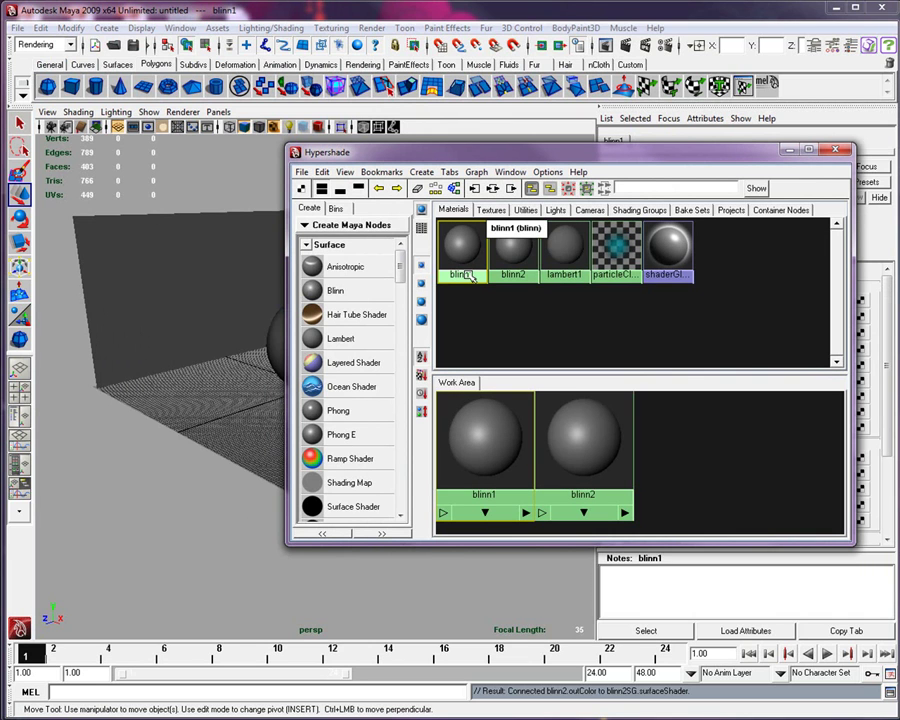
right_click(466, 276)
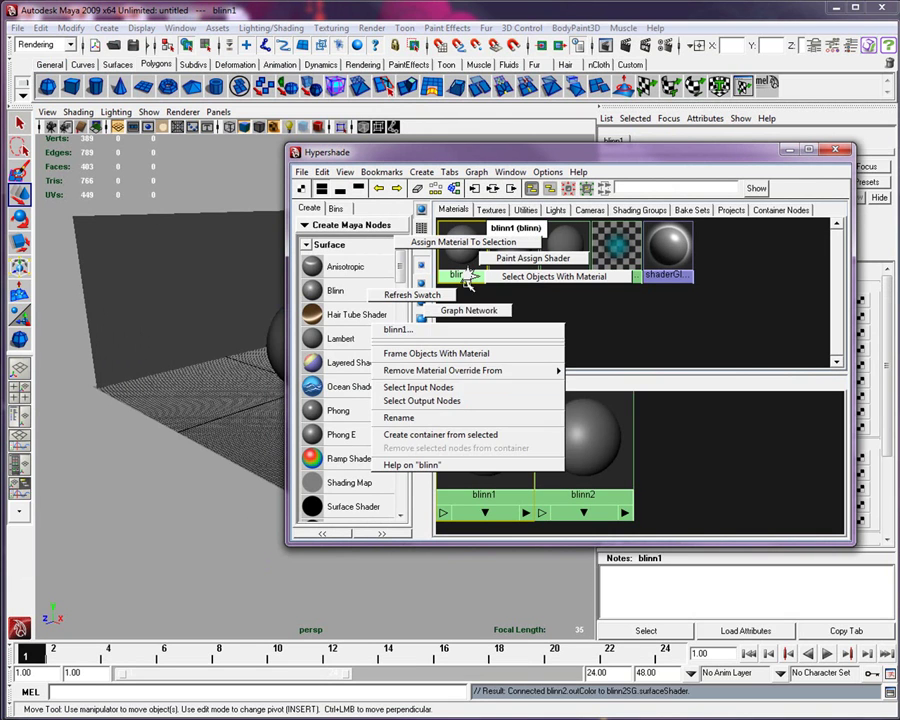
left_click(470, 398)
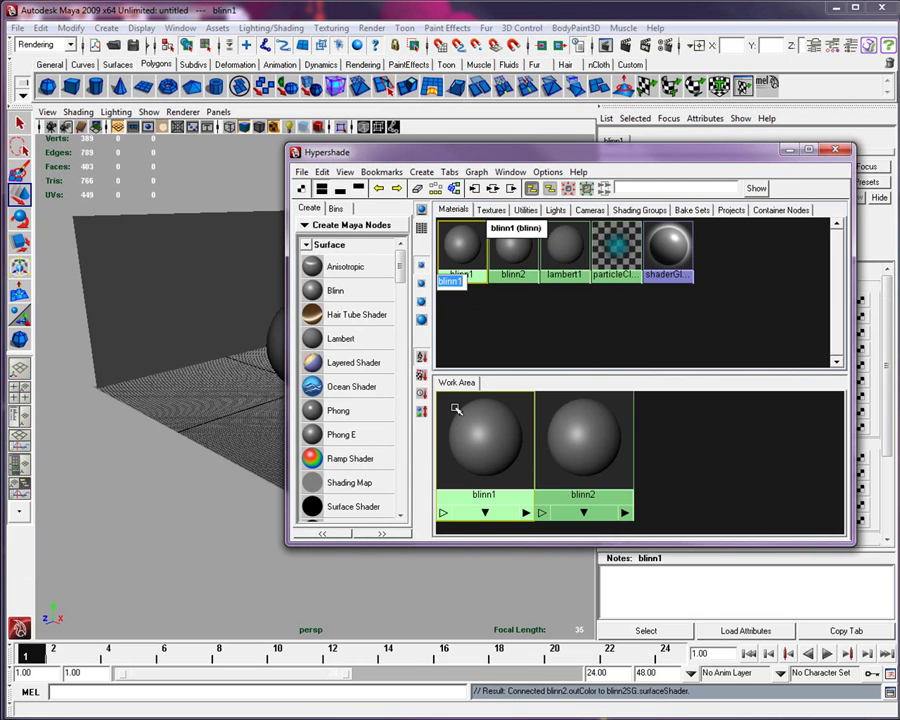
type("Room")
key("Return")
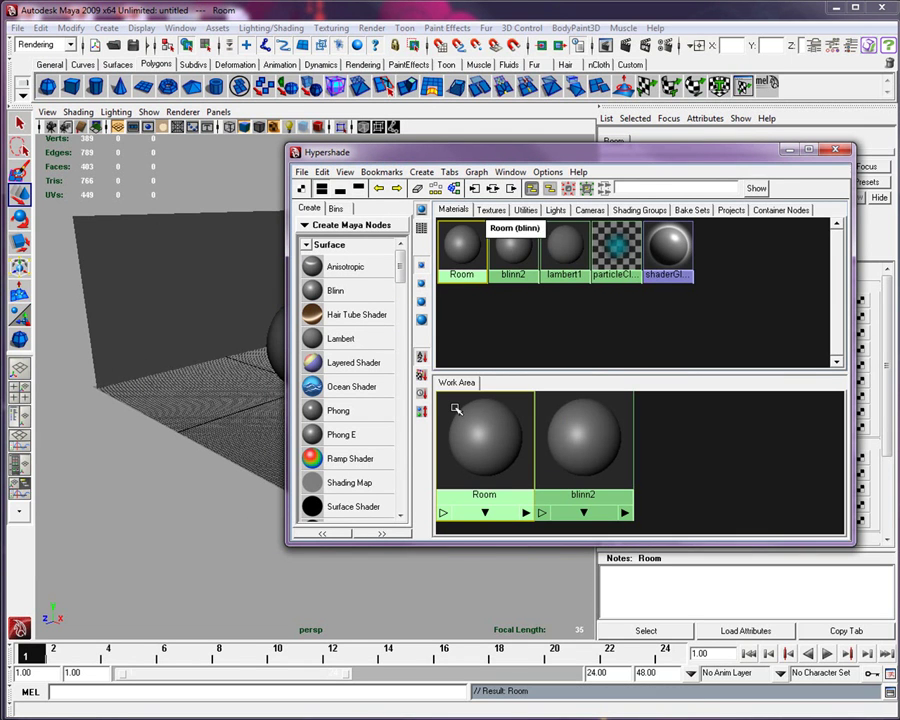
left_click(514, 276)
right_click_drag(514, 277, 477, 418)
type("Ball")
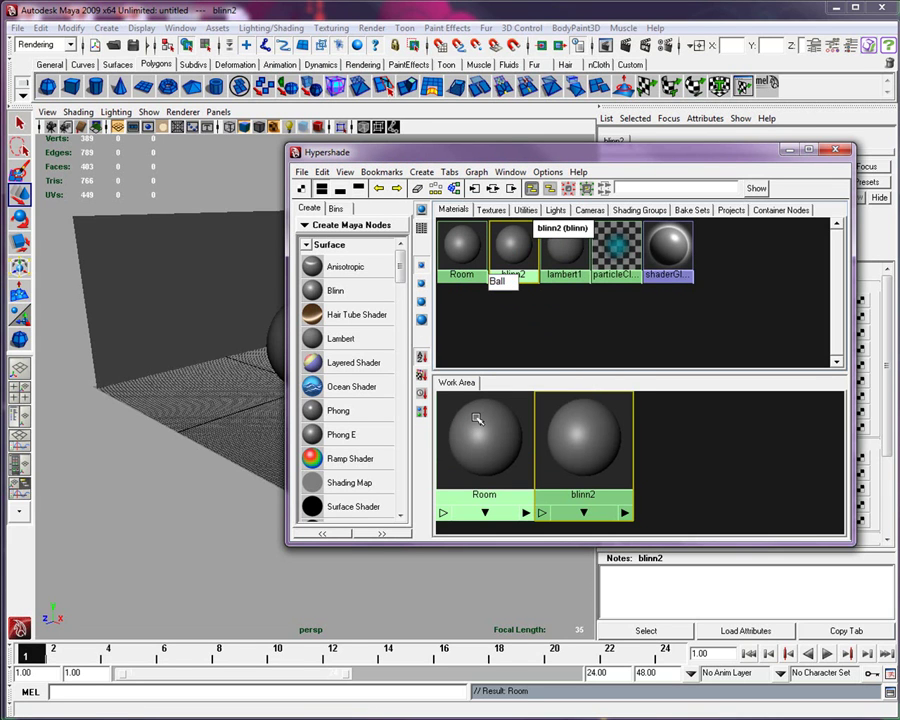
key("Return")
Assign the Room material to the open cube and the Ball material to the sphere, and close the Hypershade
left_click_drag(320, 152, 438, 117)
left_click(163, 277)
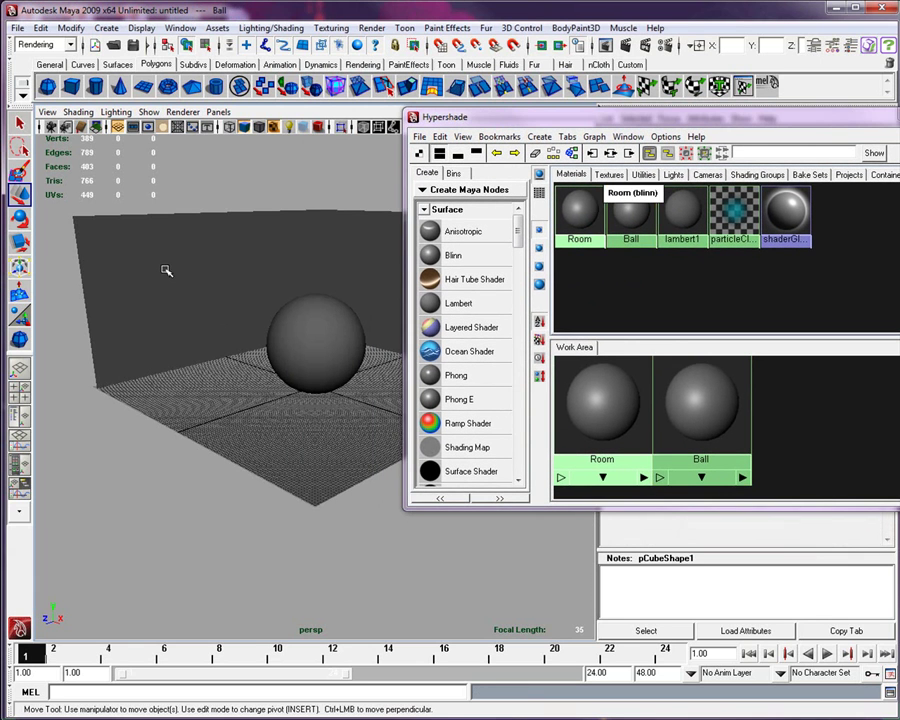
right_click_drag(579, 212, 555, 178)
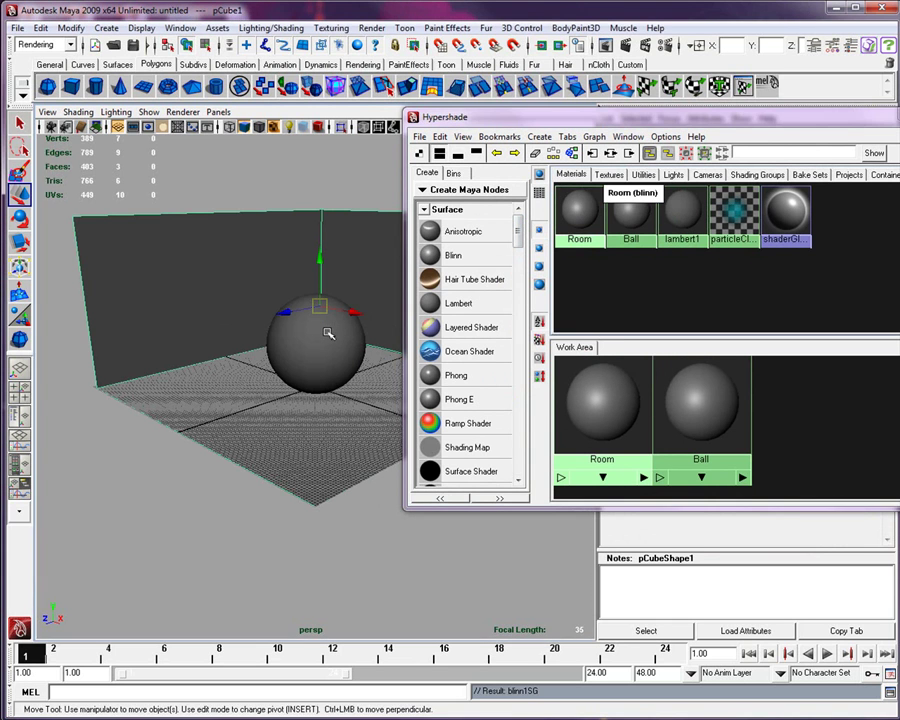
left_click(321, 325)
left_click(630, 210)
right_click_drag(630, 208, 635, 190)
left_click(321, 338)
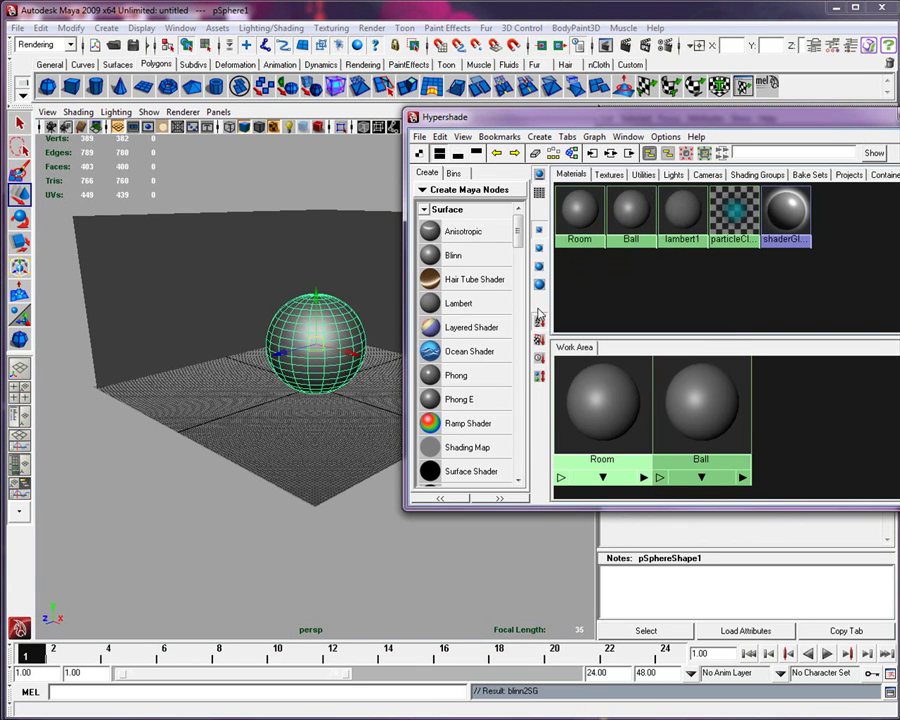
left_click_drag(787, 124, 459, 183)
left_click(618, 176)
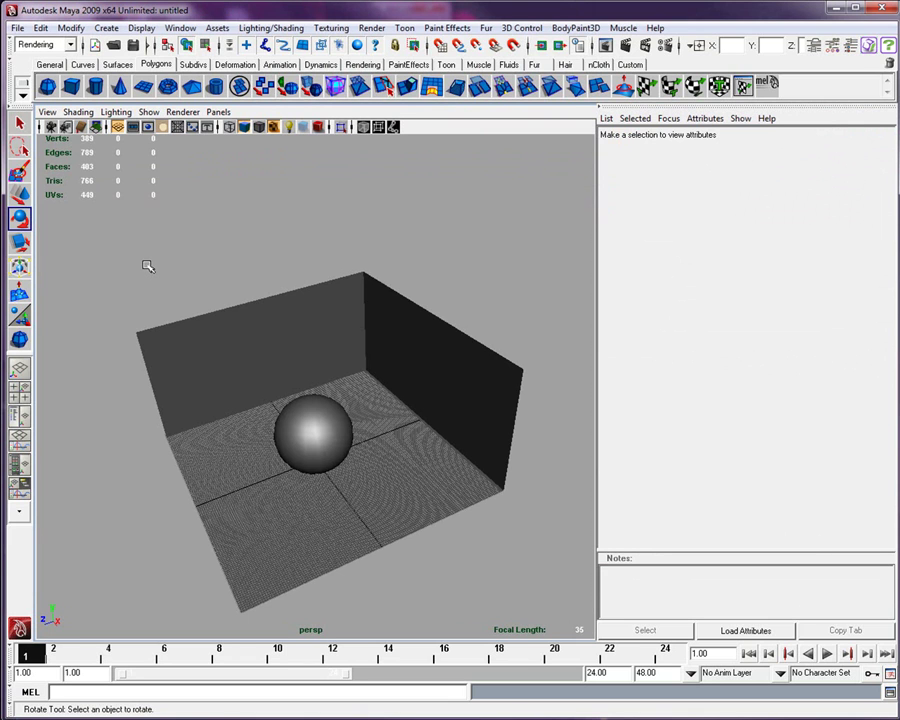
Create a spot light and move it above the room near the top of the back walls
left_click(104, 28)
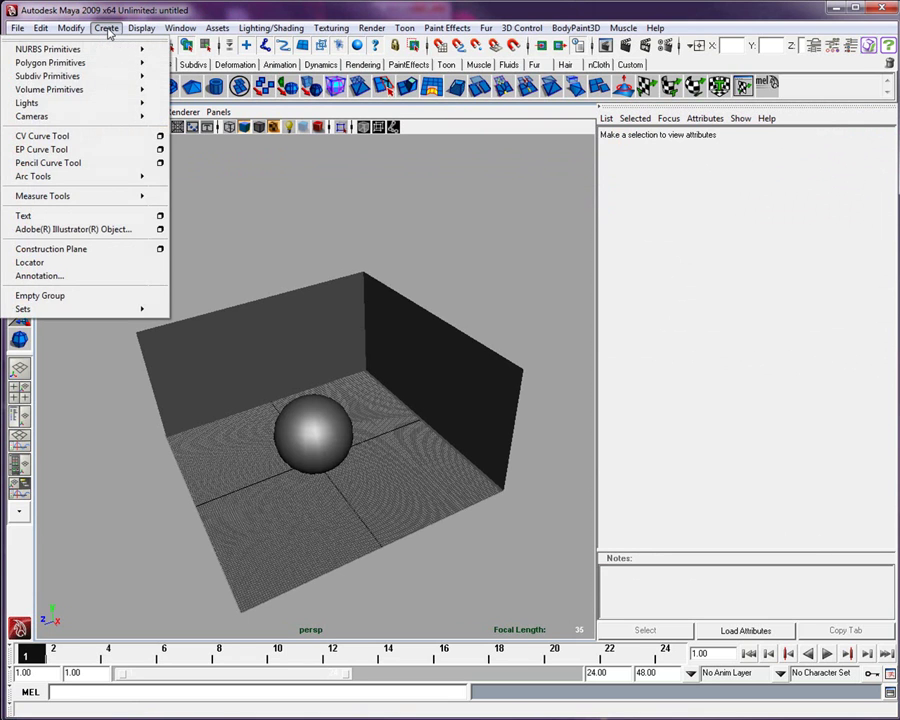
mouse_move(76, 106)
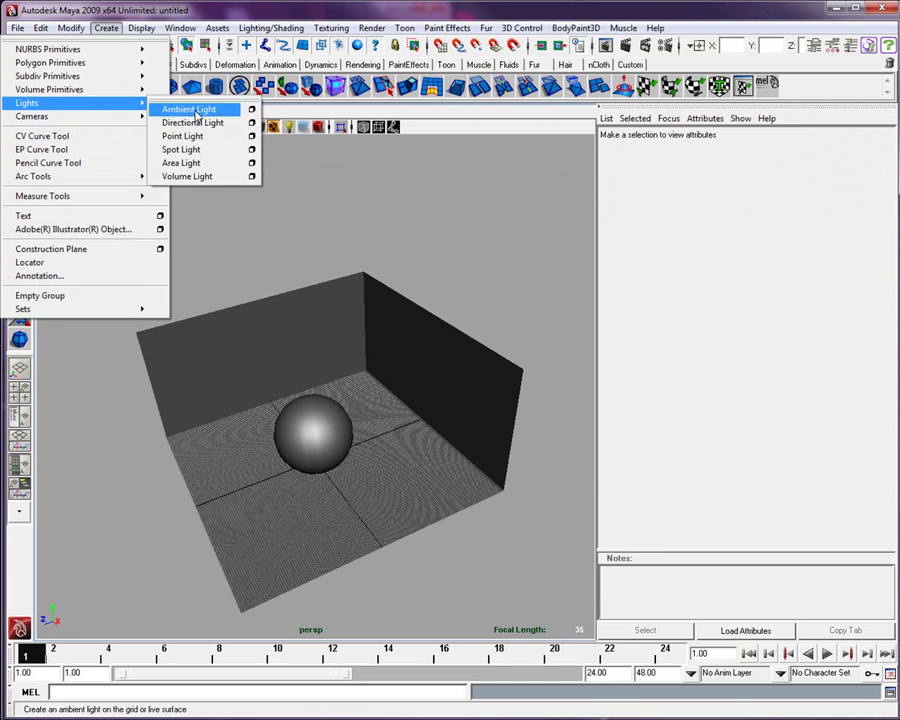
left_click(191, 153)
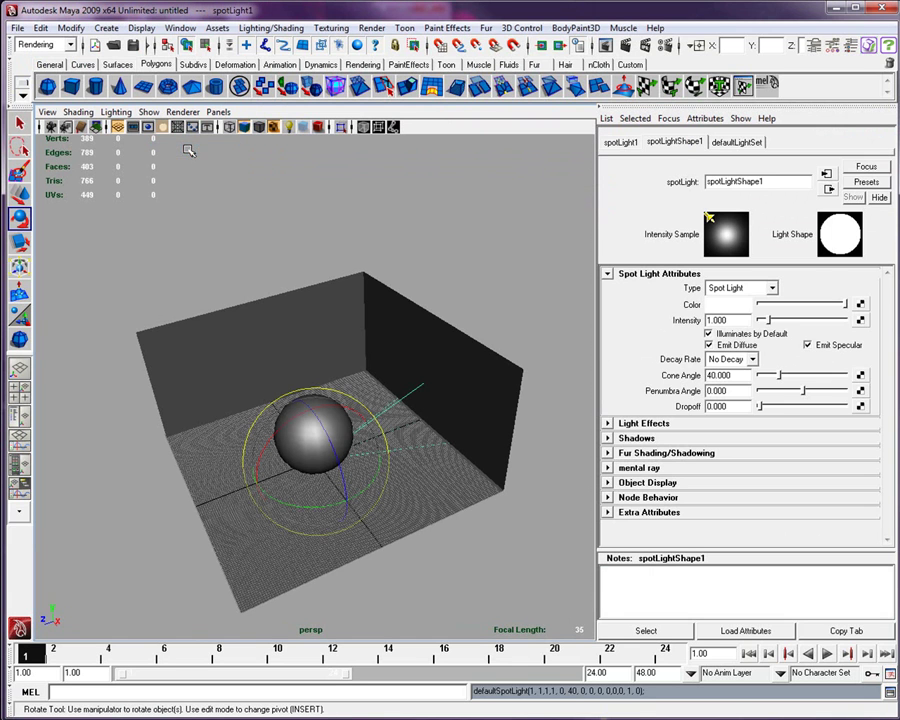
key("w")
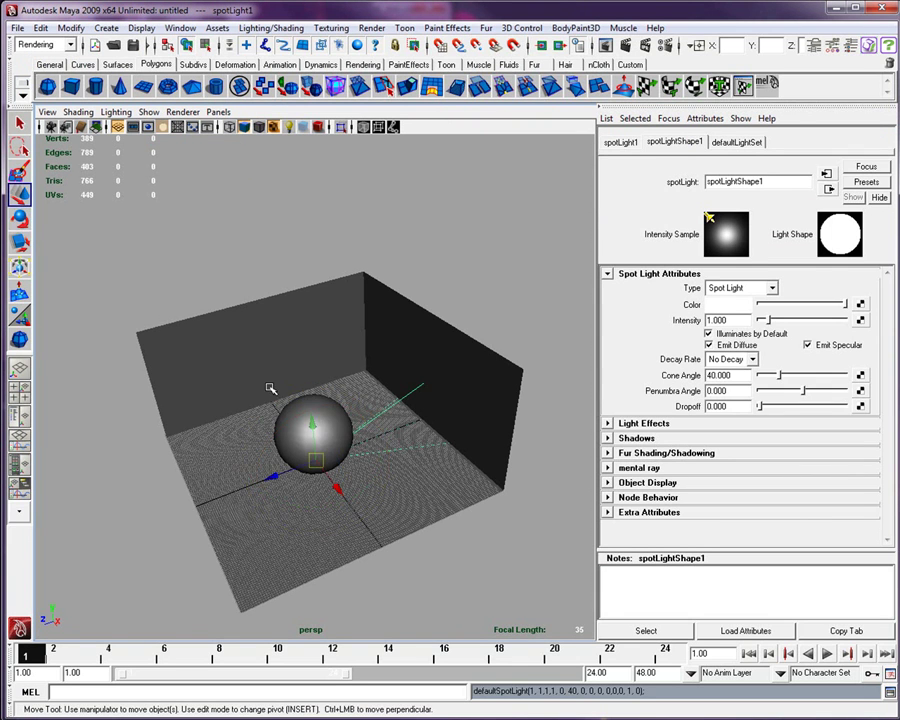
left_click_drag(307, 431, 143, 289)
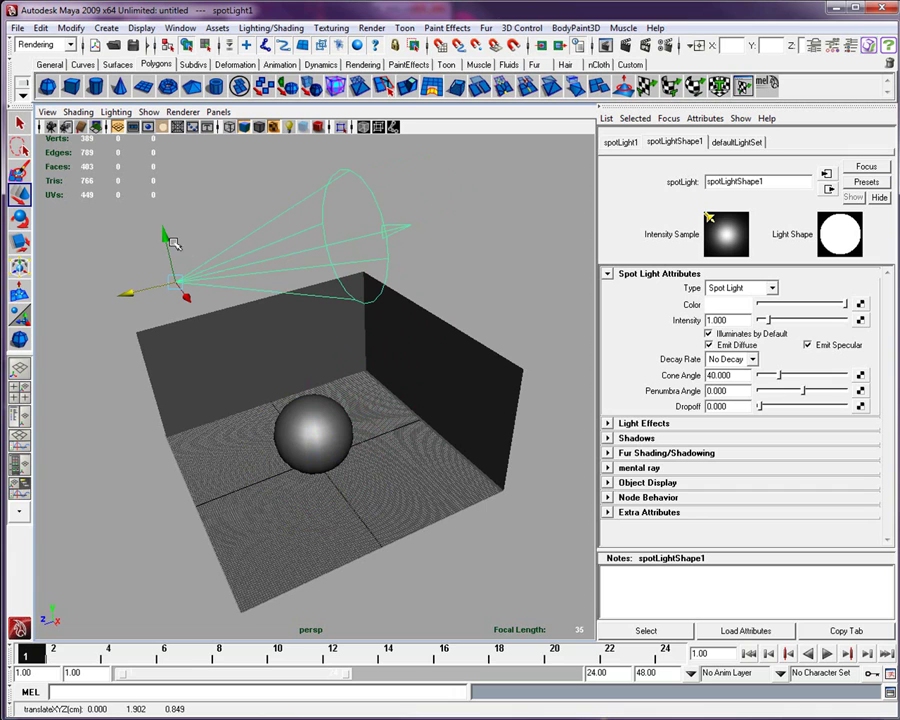
left_click_drag(137, 193, 170, 205, "alt")
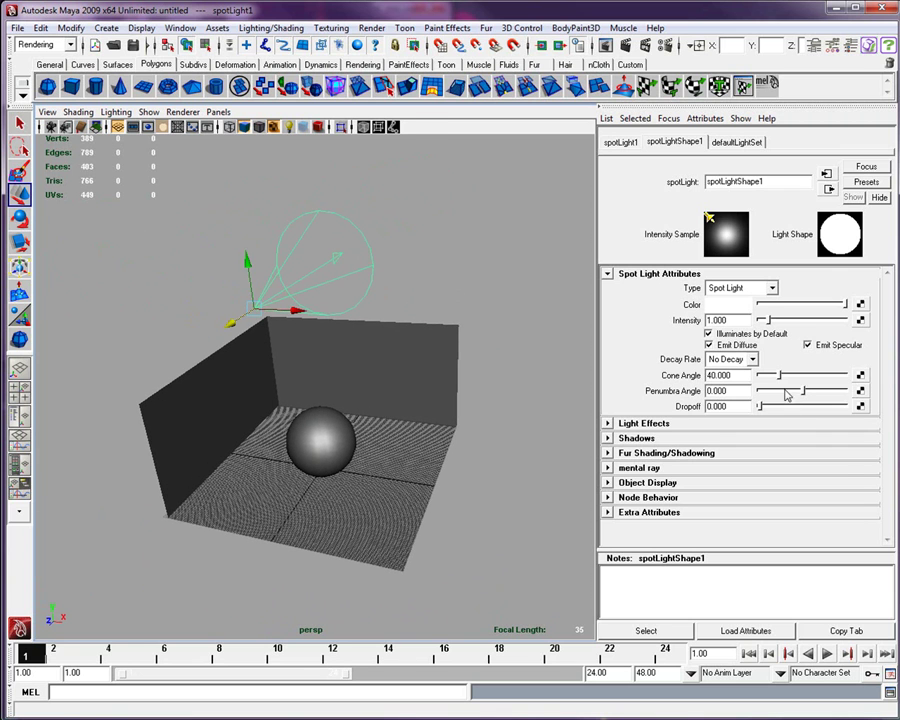
Widen the spot light's cone angle to about 104 and rotate the light downward toward the room
left_click_drag(783, 378, 812, 379)
key("e")
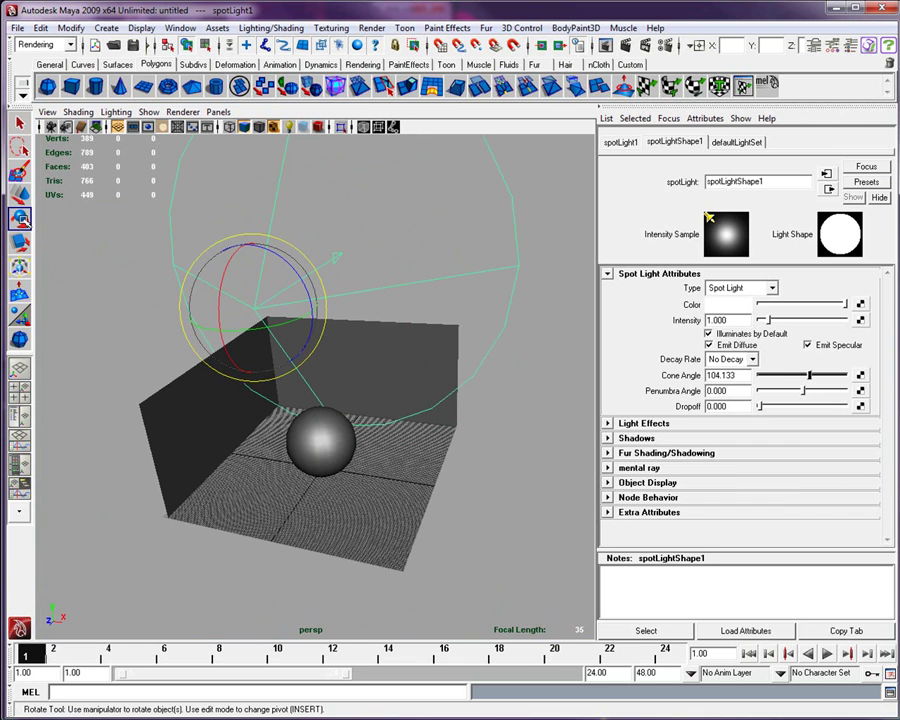
left_click_drag(222, 289, 287, 187)
left_click_drag(297, 250, 120, 186, "alt")
Raise the spot light higher above the room and tilt it to about -76 degrees around X
left_click(24, 193)
left_click_drag(252, 288, 249, 169)
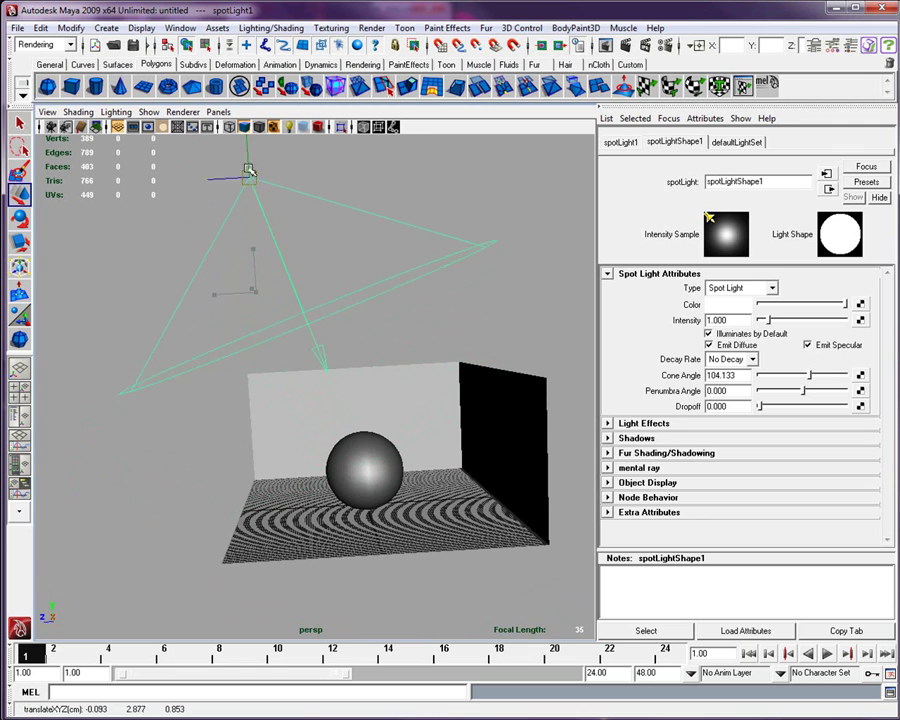
left_click(19, 218)
left_click_drag(313, 170, 462, 151)
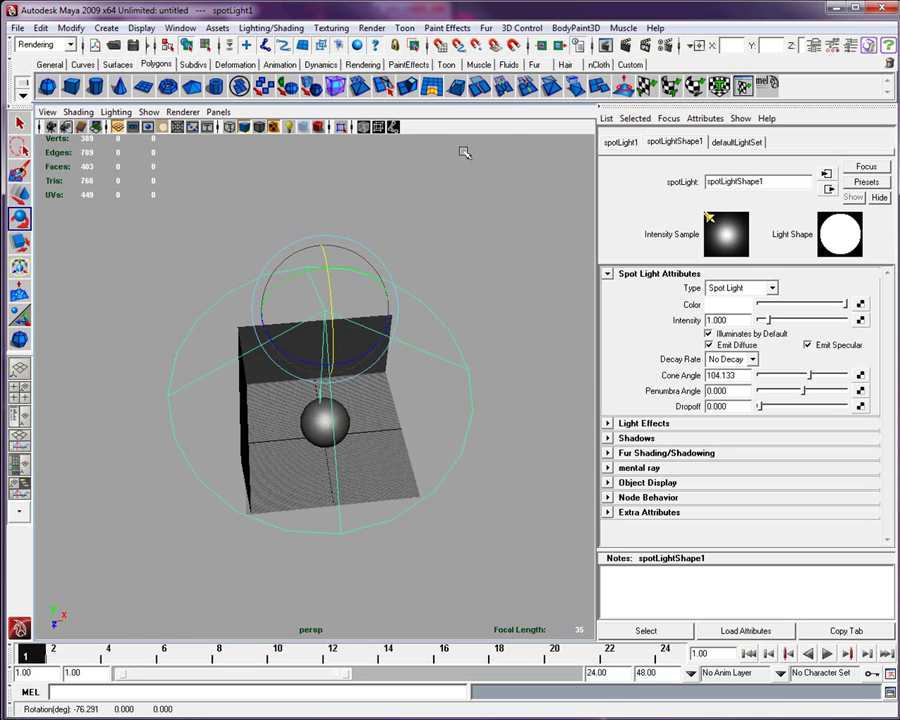
Render the current perspective view with Maya Software to check the lighting
left_click(626, 47)
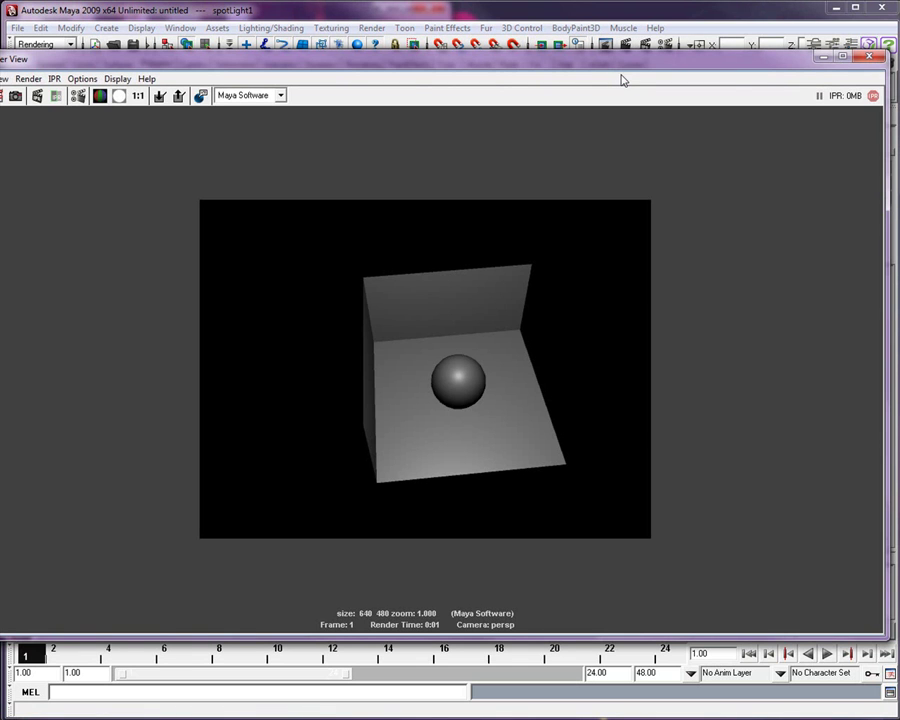
Turn on depth map shadows for the spot light and render the current perspective view
left_click(871, 56)
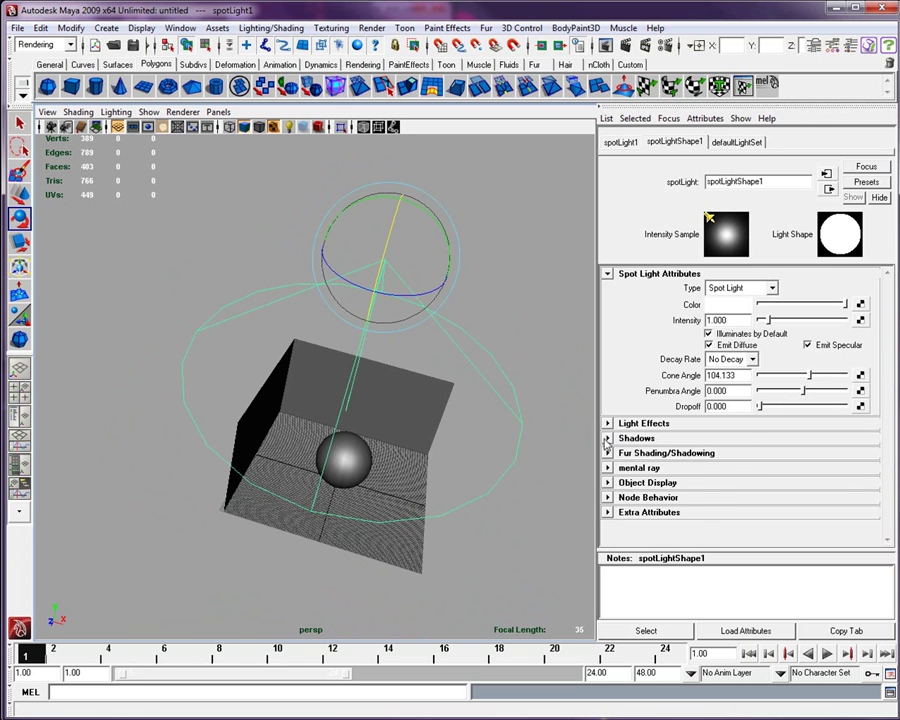
left_click(607, 438)
scroll(760, 475, "down", 1)
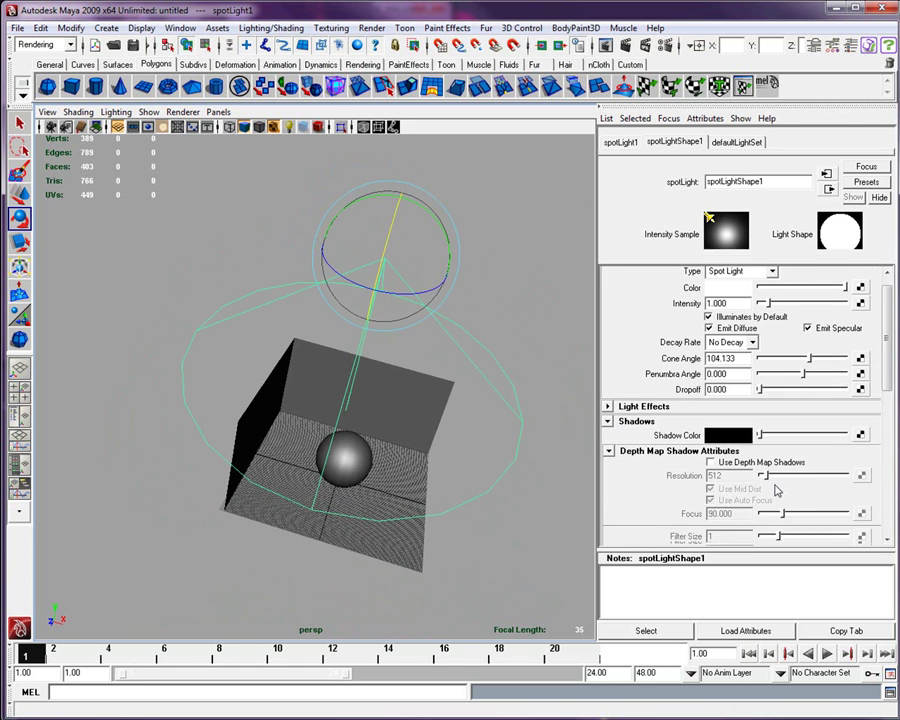
left_click(712, 445)
left_click(606, 45)
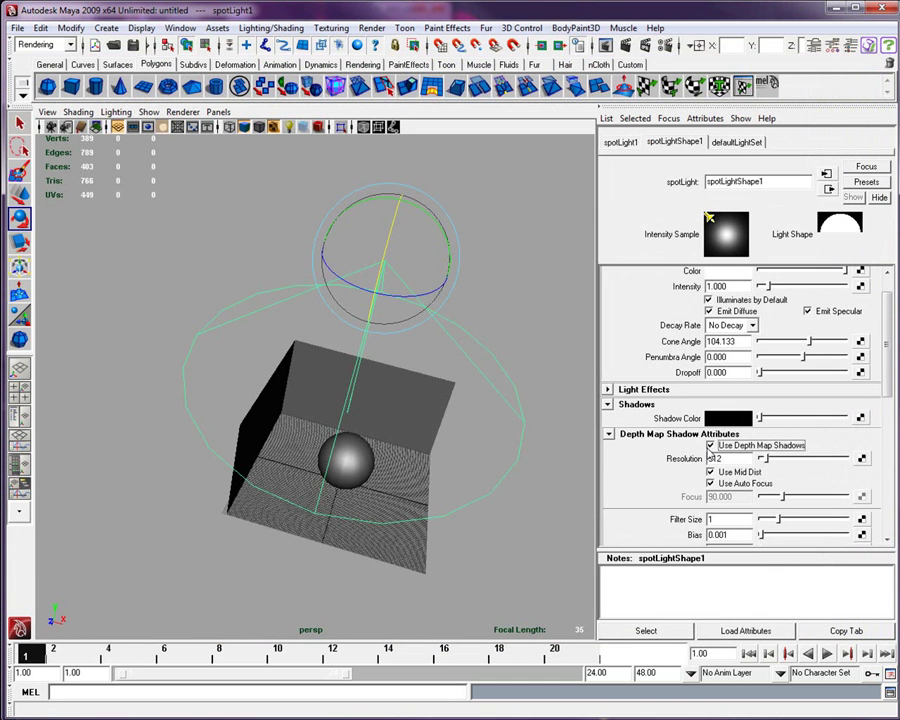
Open the render settings and set the output image format to JPEG (jpg)
left_click_drag(485, 330, 545, 345, "alt")
scroll(784, 507, "down", 5)
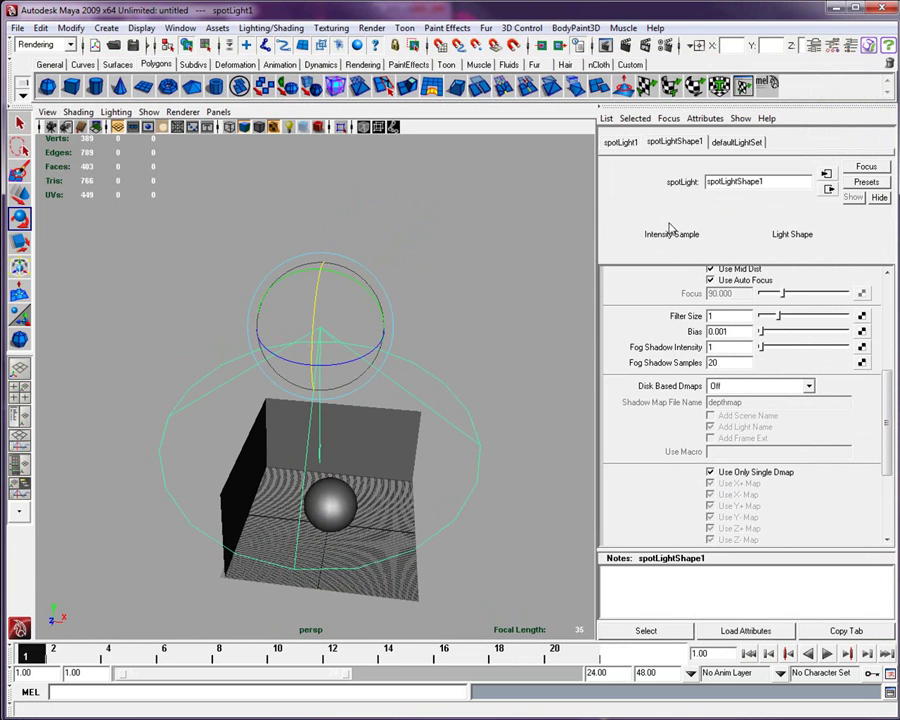
left_click(666, 45)
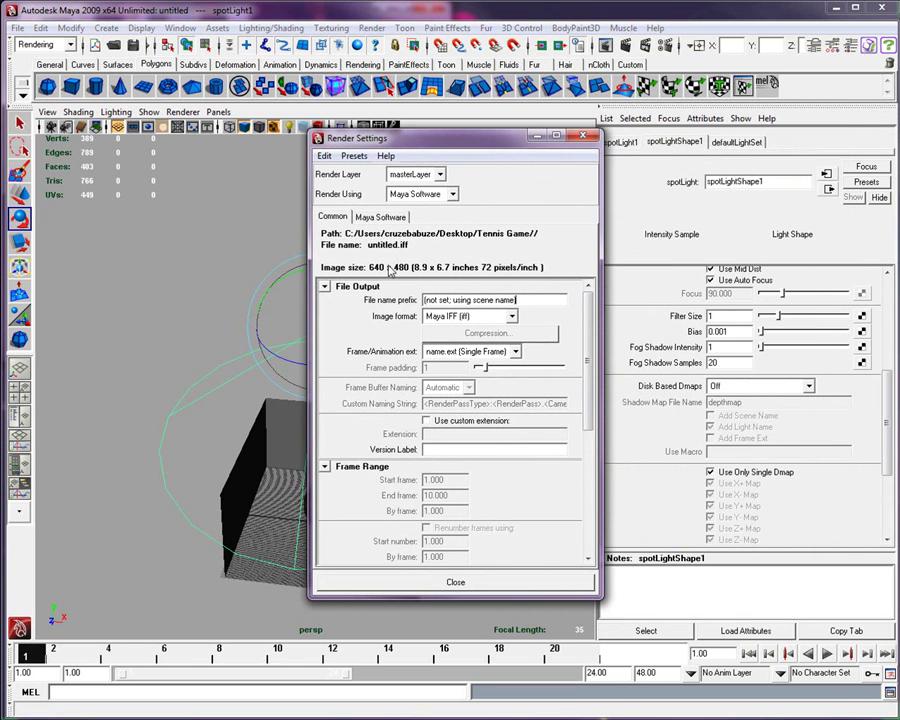
left_click(479, 317)
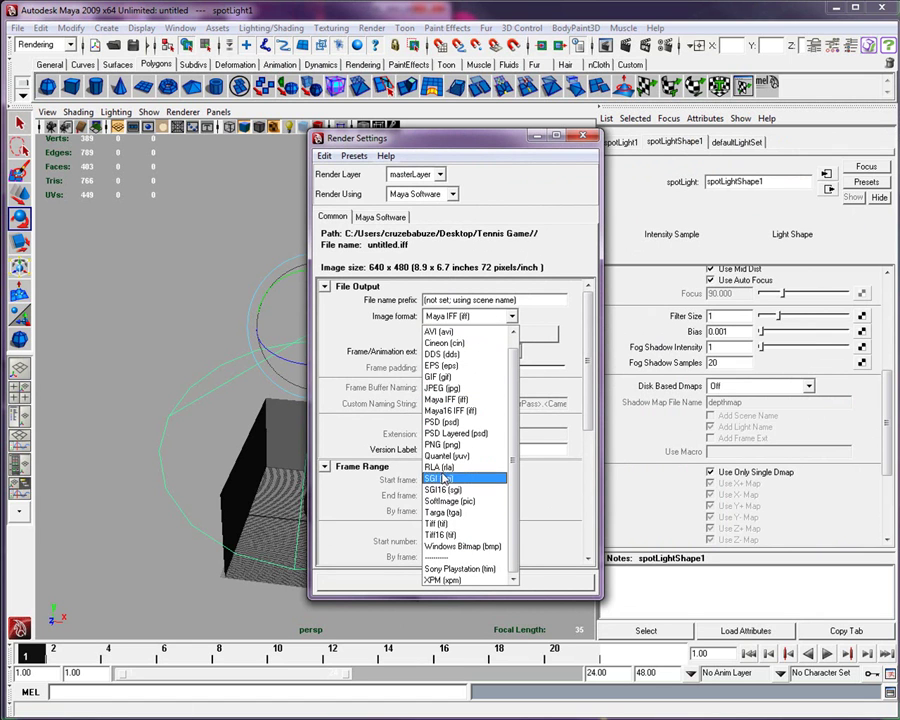
left_click(432, 388)
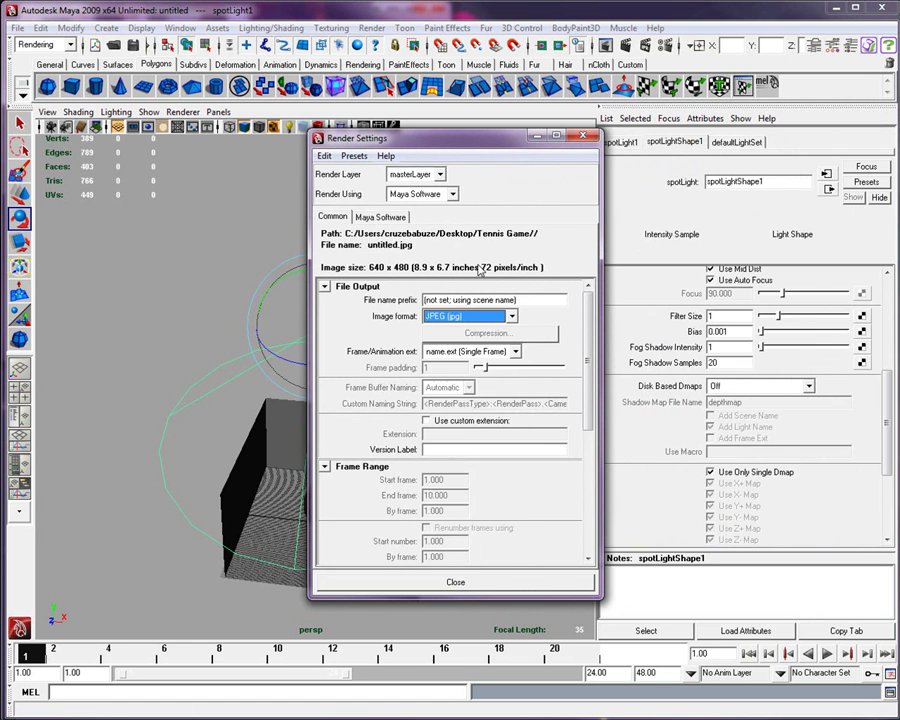
Set the Maya Software anti-aliasing quality to Production quality, close the render settings and render the current view
left_click(380, 217)
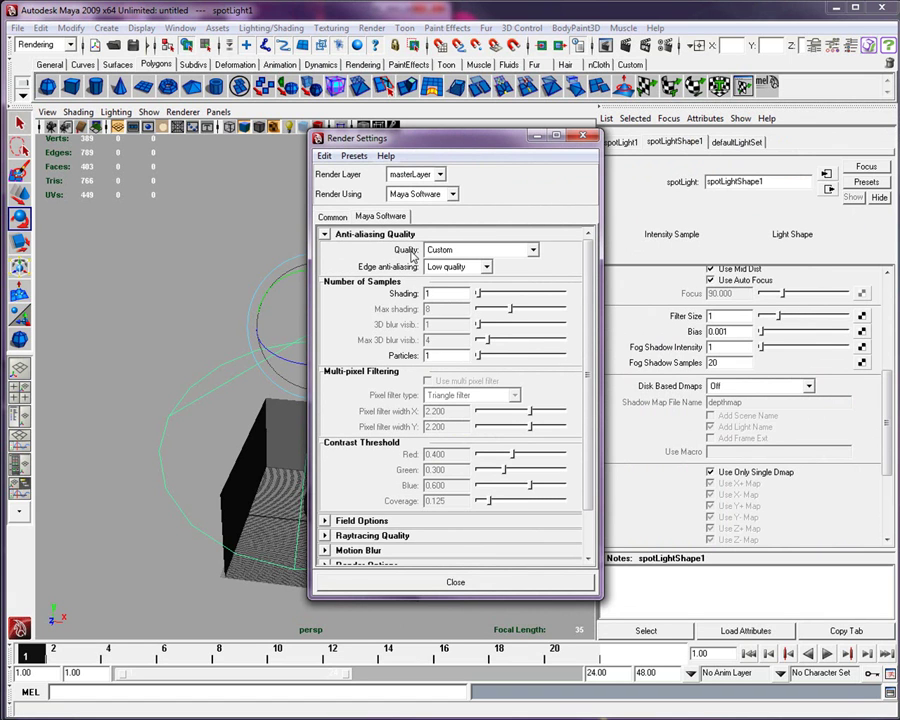
left_click(488, 250)
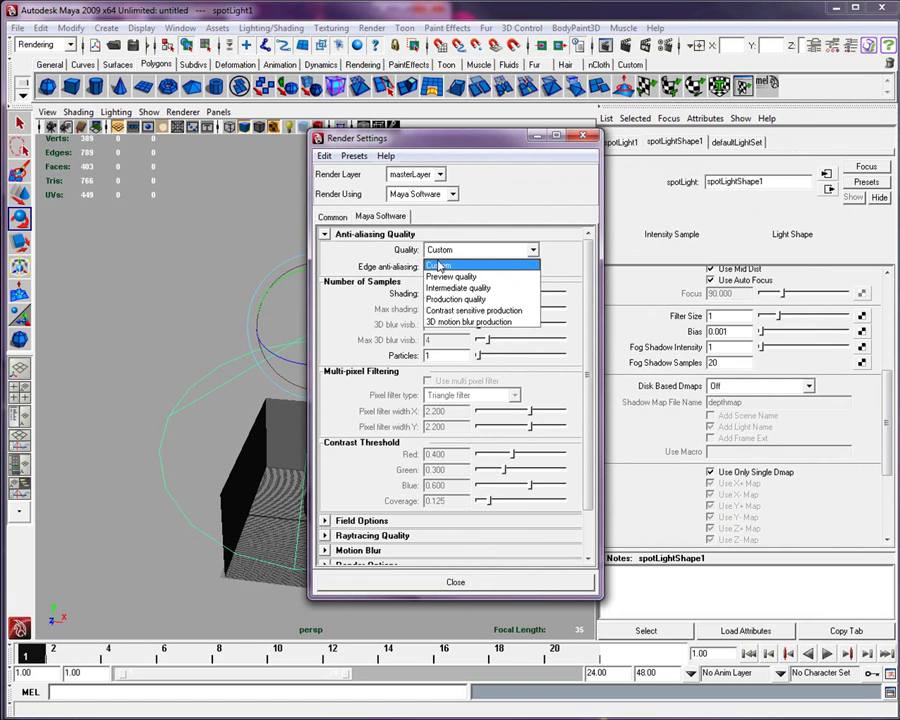
left_click(462, 299)
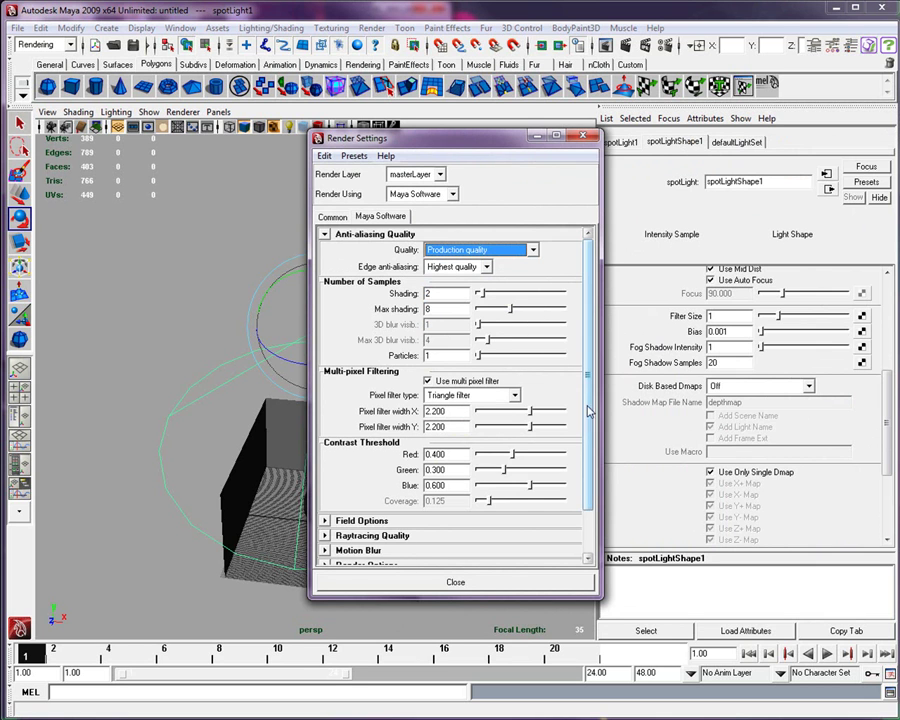
scroll(588, 408, "down", 3)
left_click(583, 135)
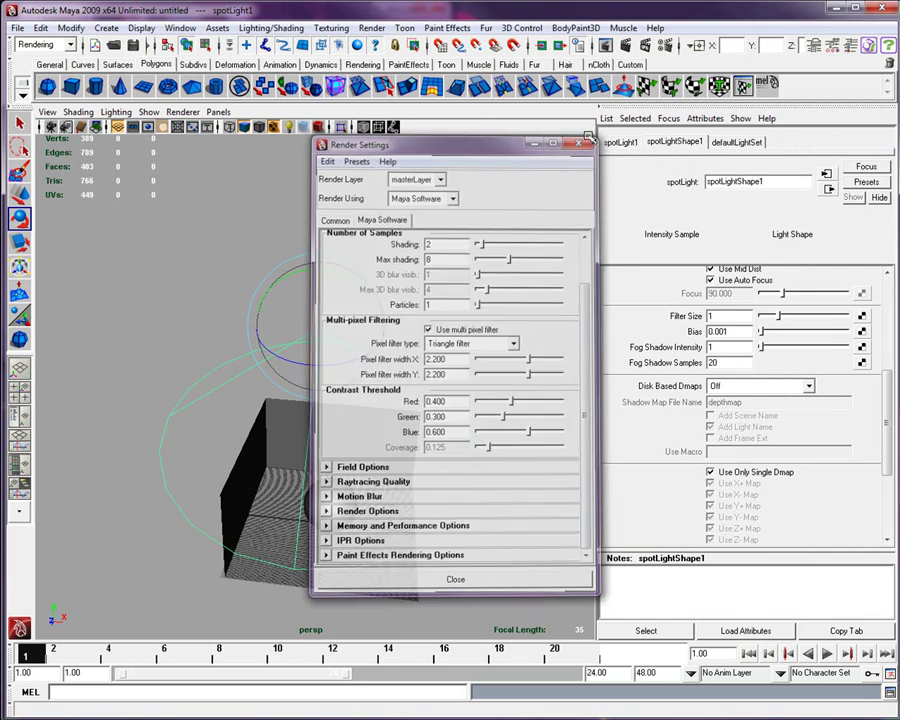
left_click(605, 45)
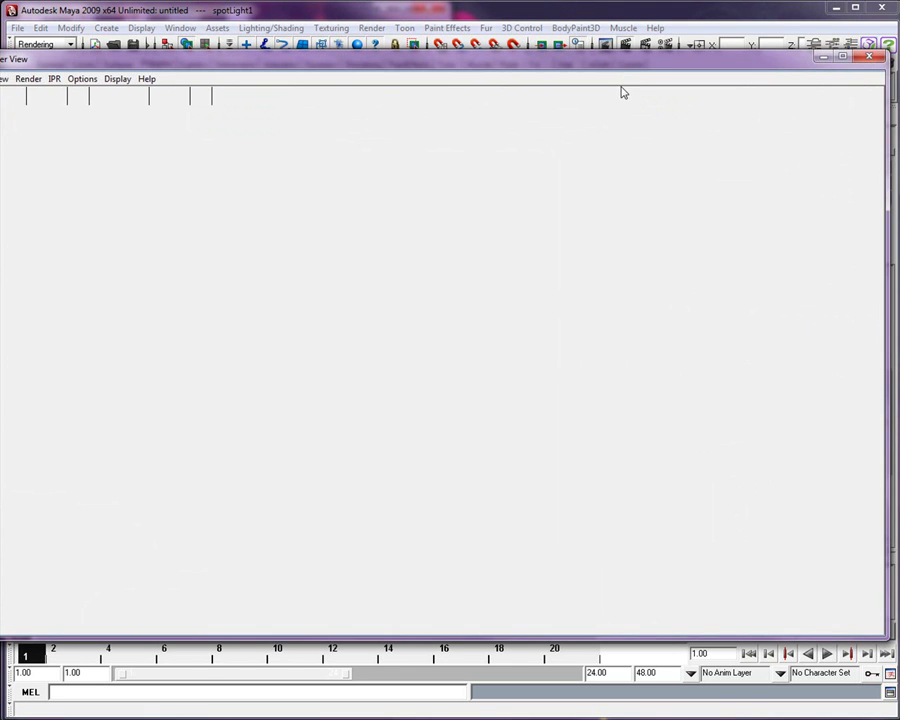
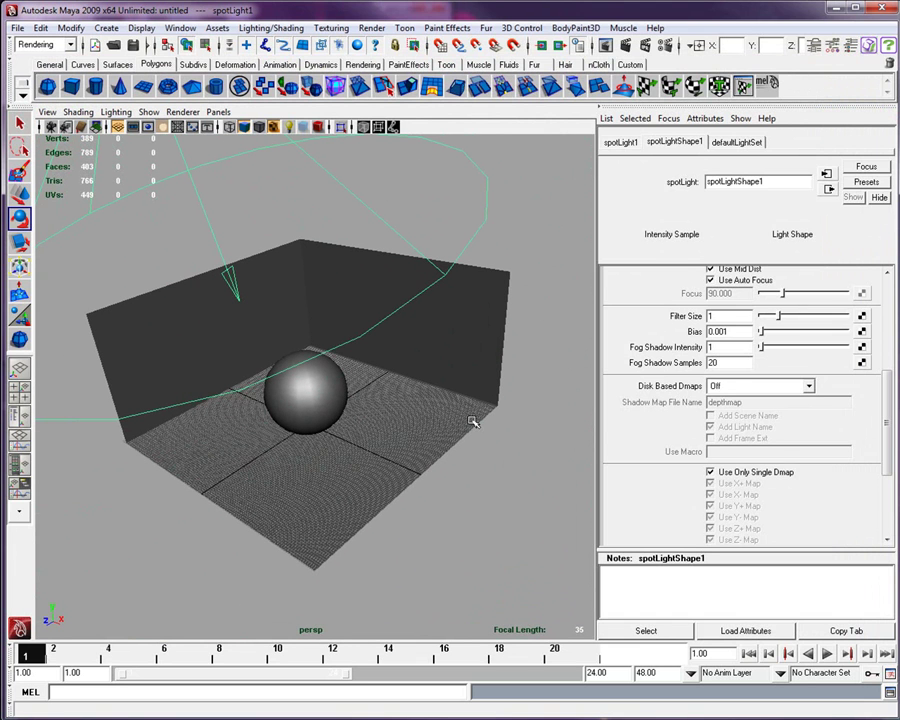
Open the Hypershade and graph the input and output connections of the Room material
left_click(450, 335)
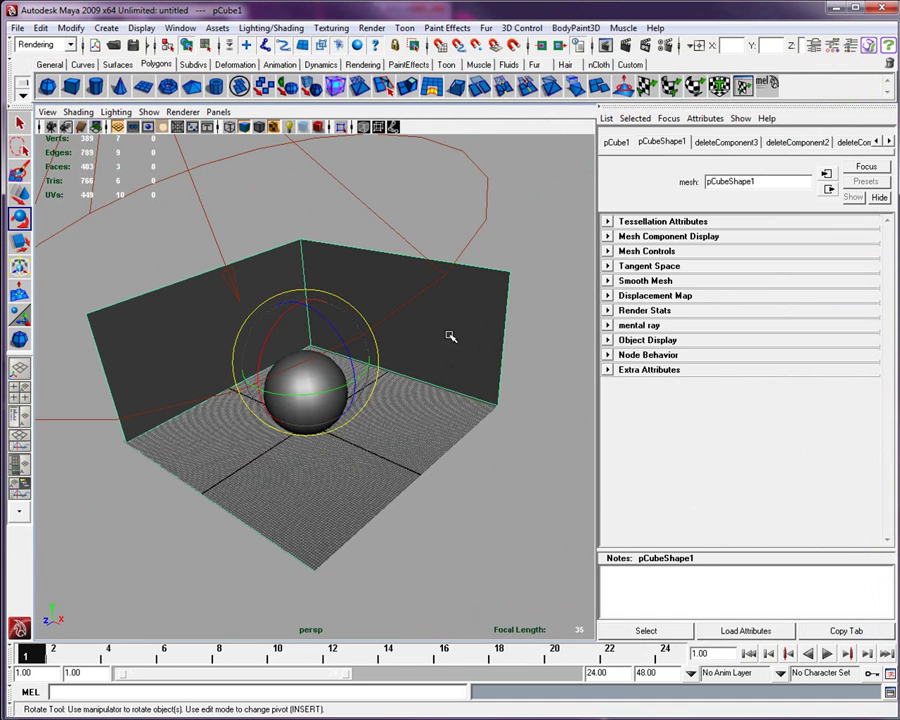
left_click(182, 28)
mouse_move(150, 68)
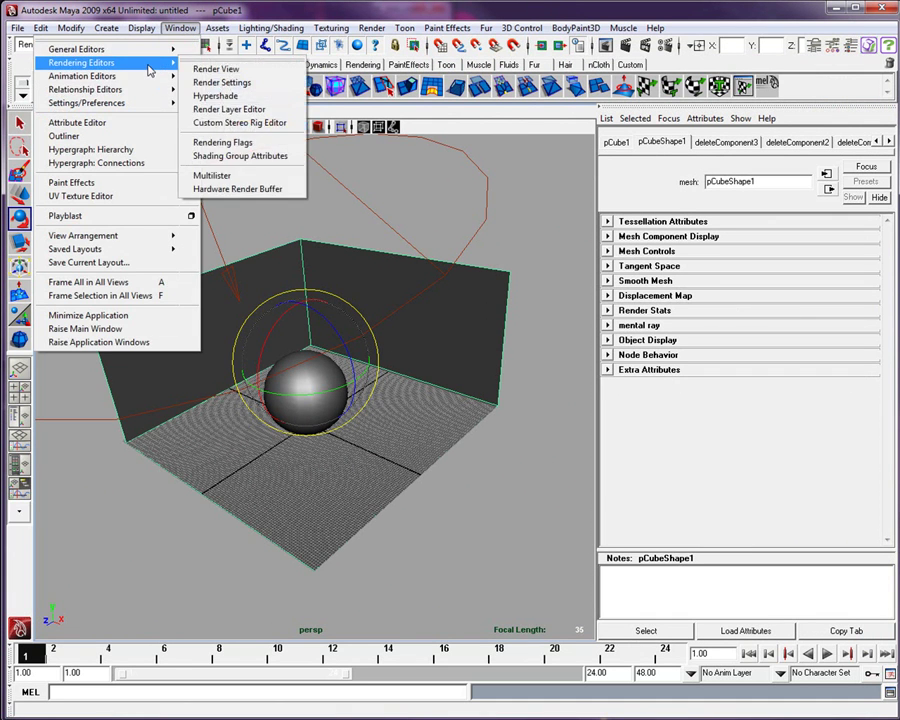
left_click(219, 95)
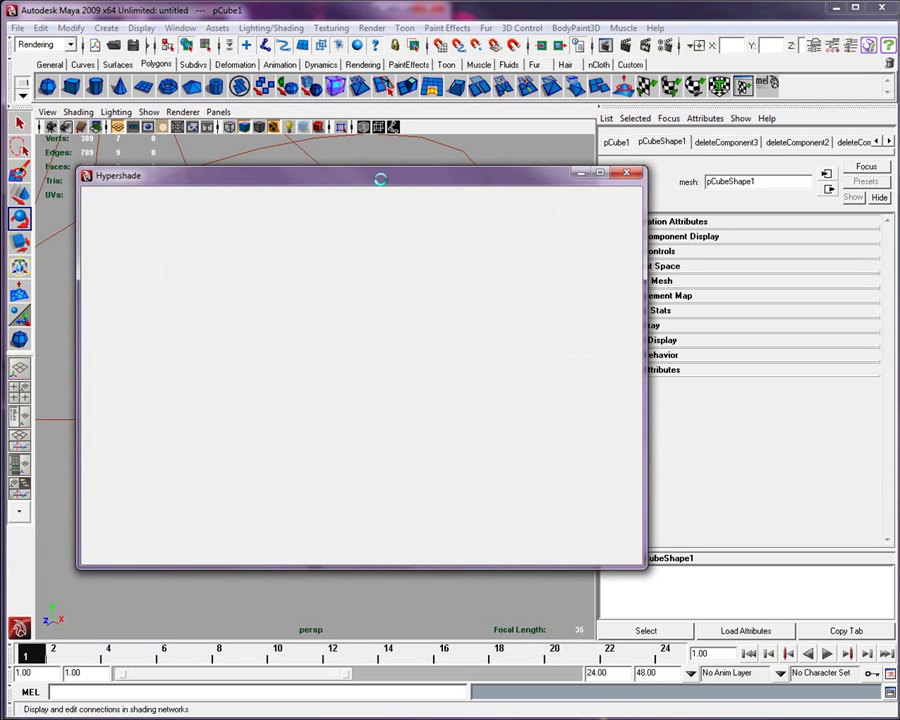
left_click_drag(380, 180, 375, 55)
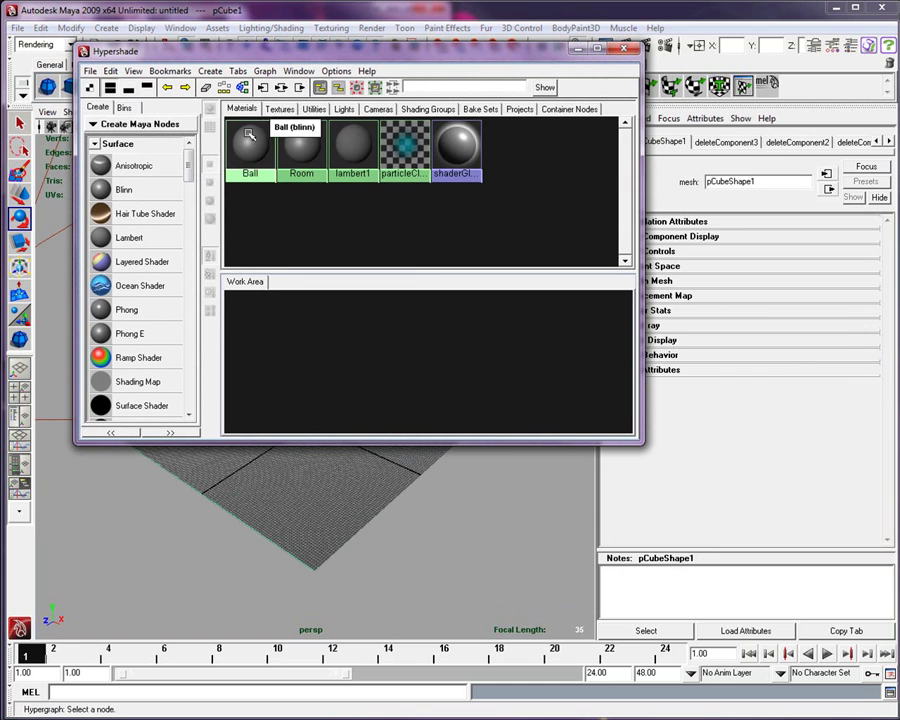
left_click(307, 145)
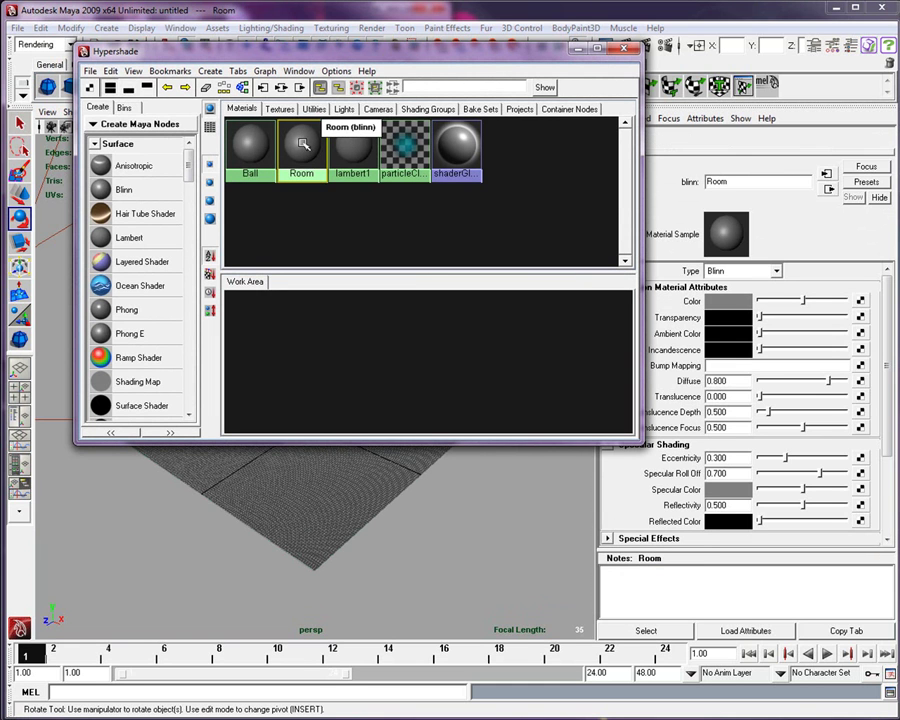
left_click(374, 87)
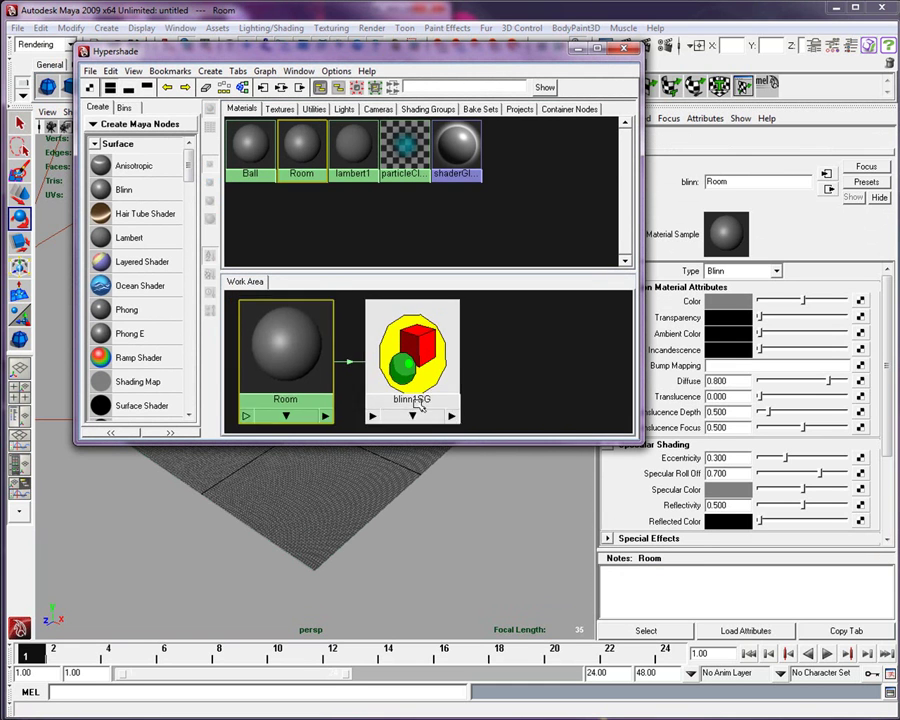
scroll(418, 403, "down", 3)
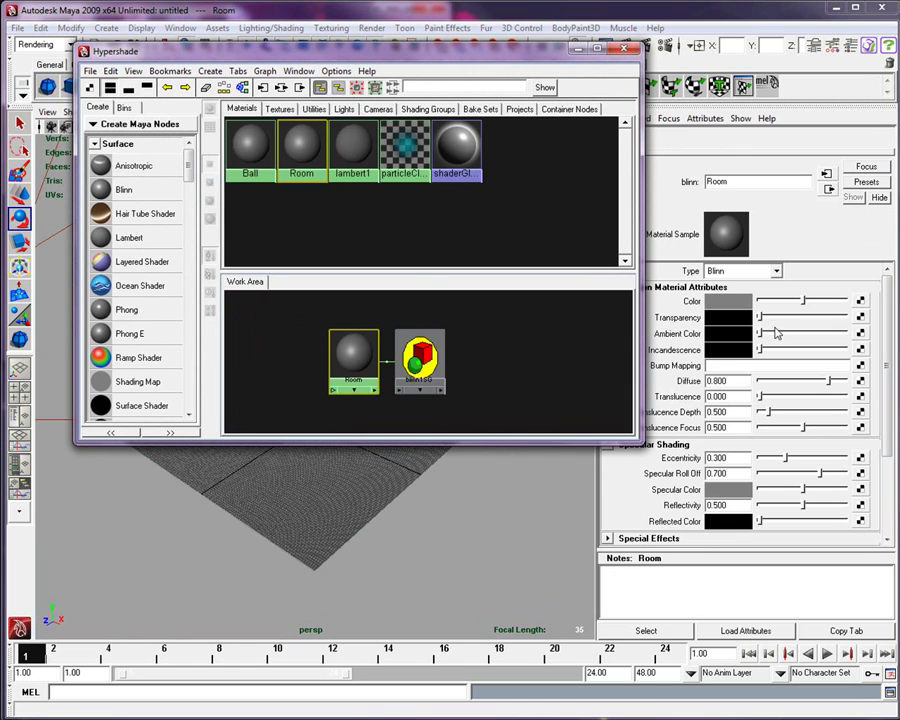
Connect a 2D Checker texture to the color of the Room material
left_click(96, 144)
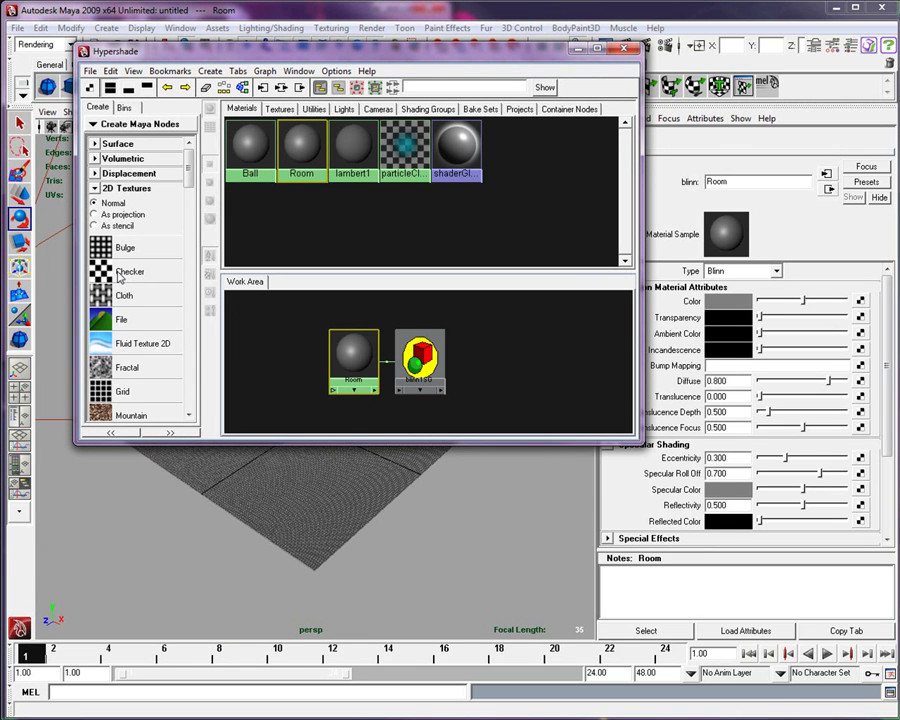
left_click(860, 301)
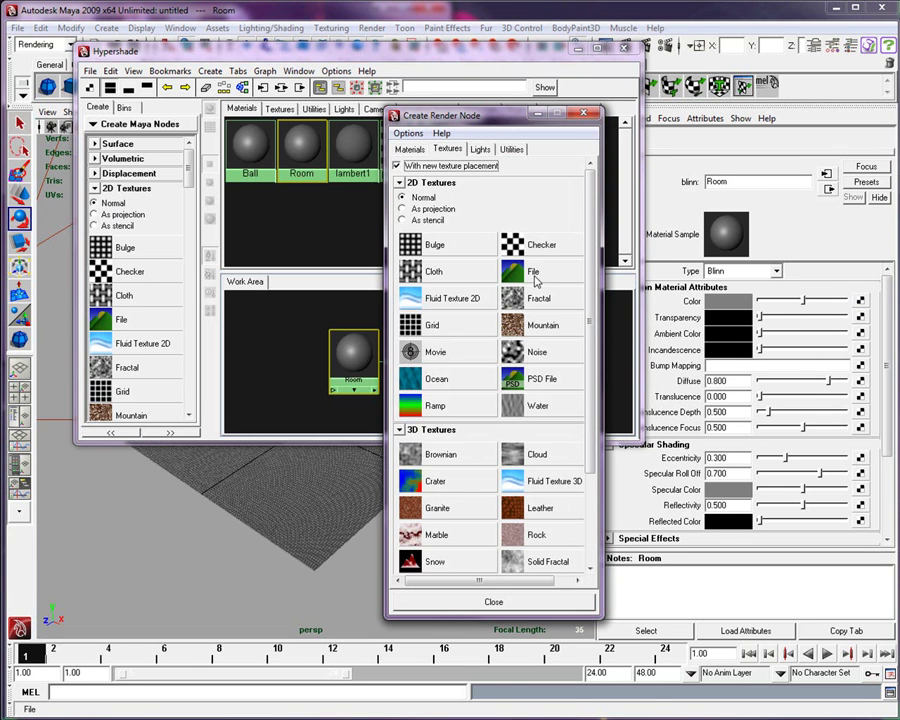
left_click(519, 246)
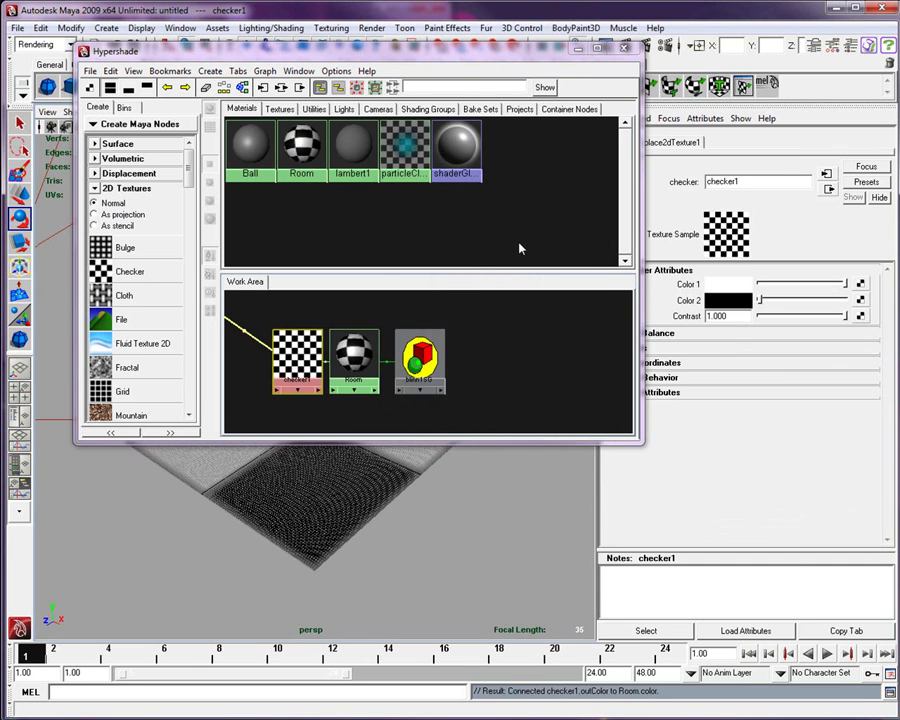
left_click_drag(372, 57, 346, 87)
scroll(400, 390, "down", 2)
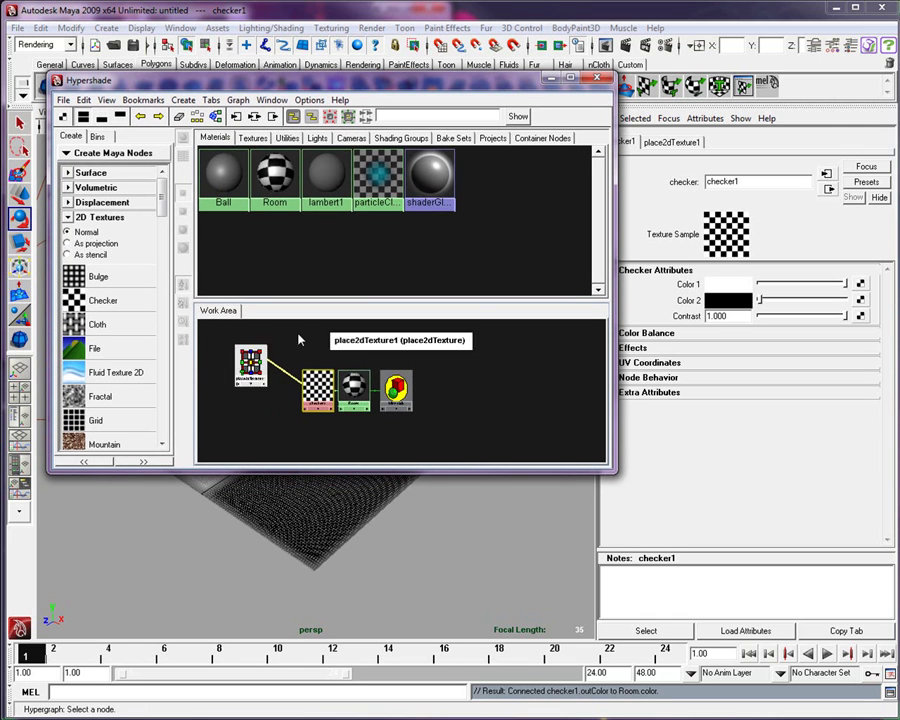
Set the checker placement node's Repeat UV to 12 by 12 and close the Hypershade to show the textured room
left_click_drag(250, 368, 276, 390)
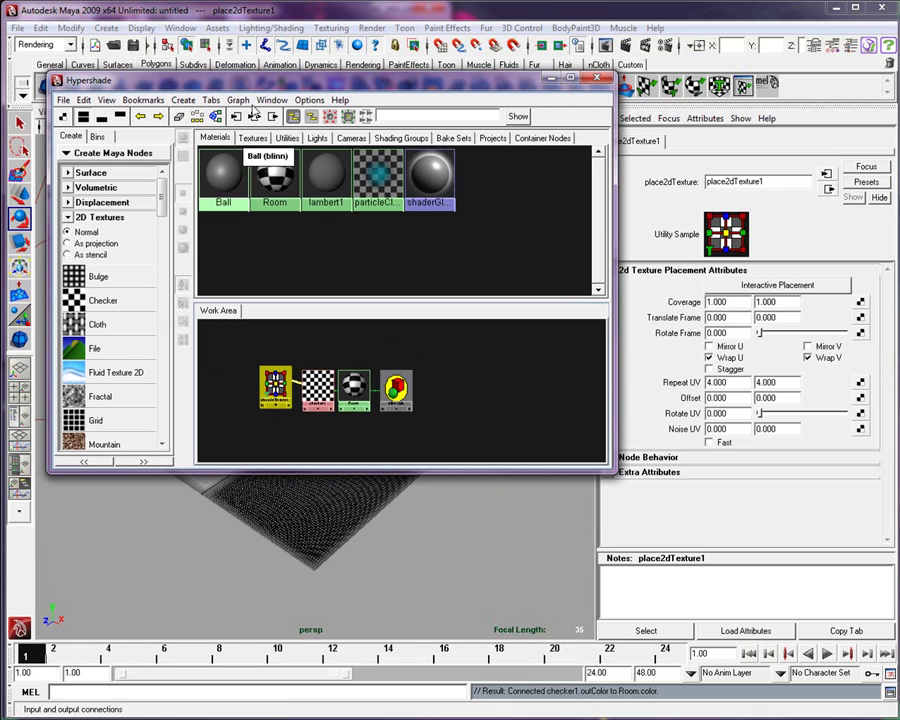
key("e")
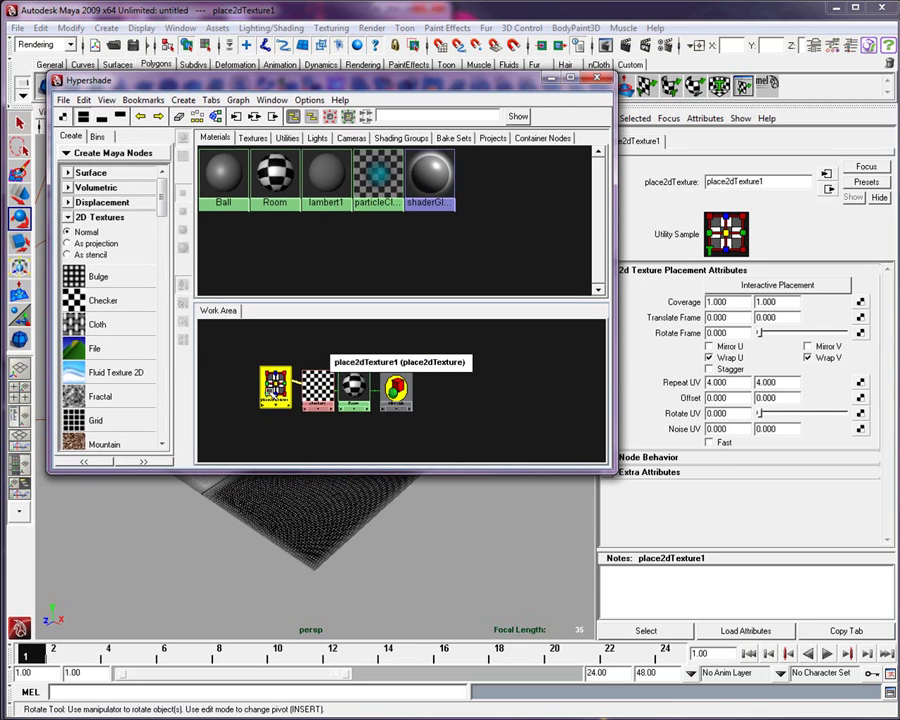
double_click(733, 383)
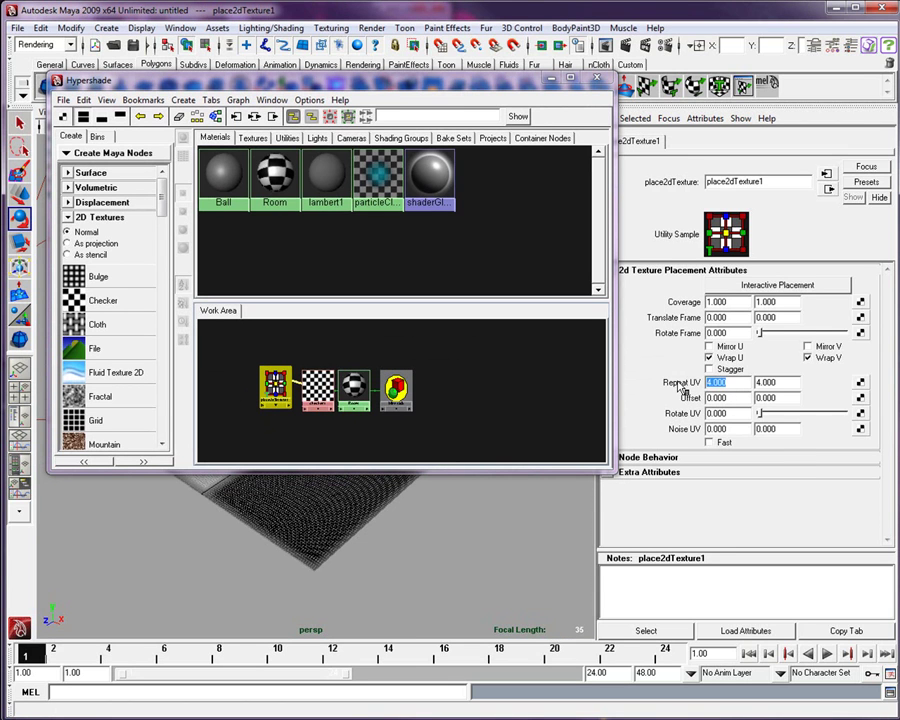
type("12")
key("Tab")
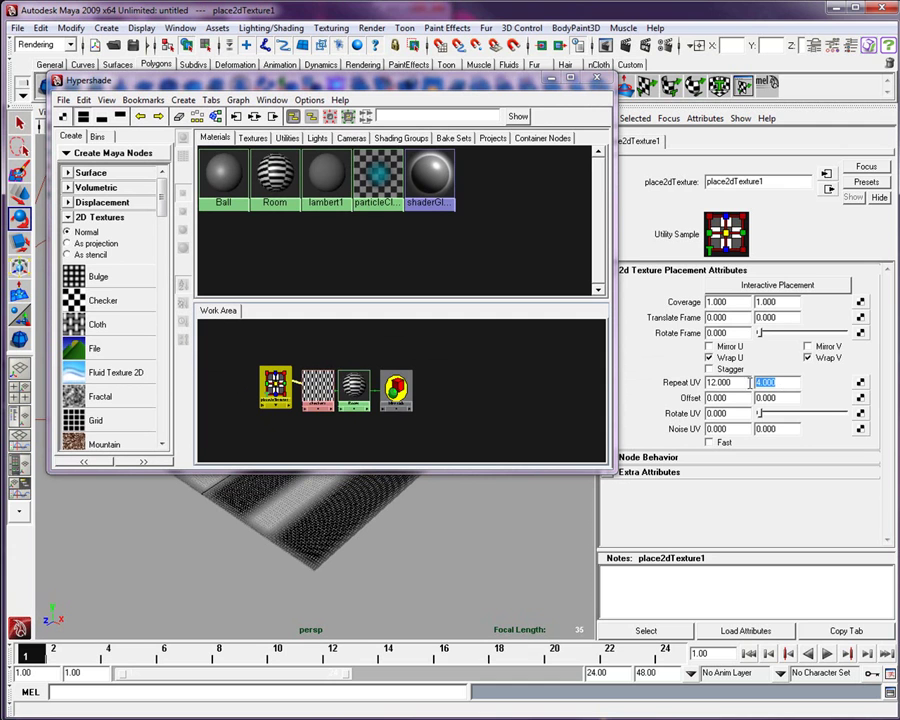
type("12")
key("Return")
left_click_drag(352, 88, 352, 150)
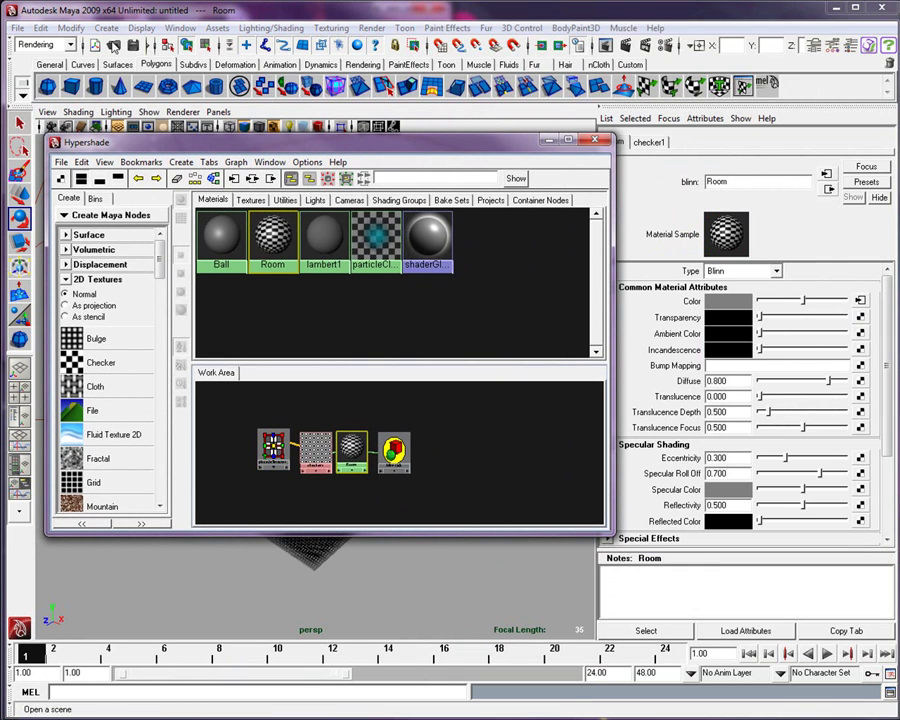
left_click_drag(248, 145, 253, 199)
left_click(600, 195)
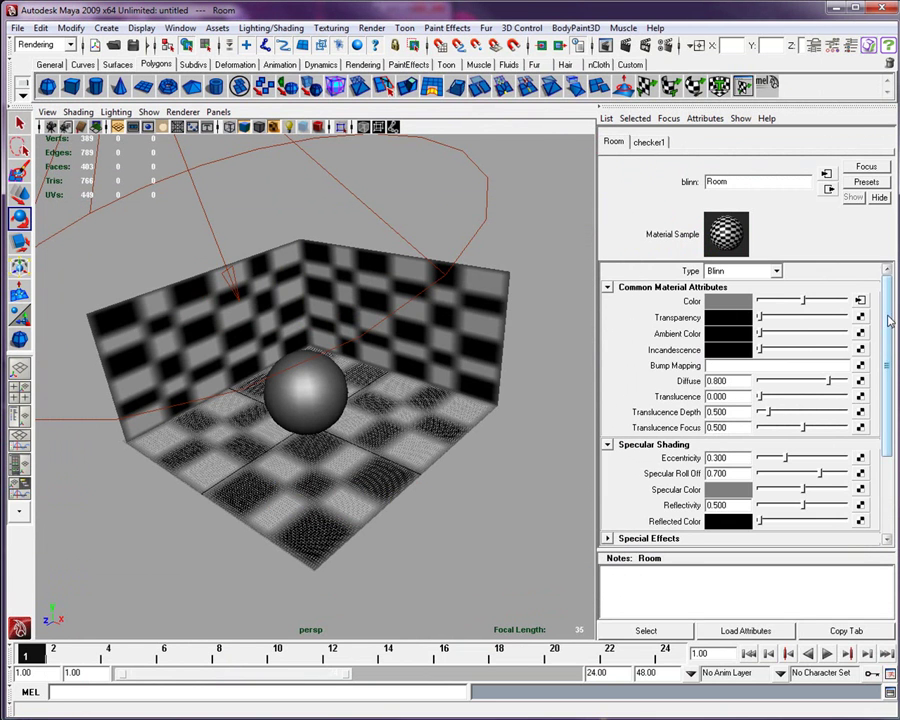
Examine the Room material's Hardware Shading and Hardware Texturing settings, including the textured channel options
scroll(624, 350, "down", 3)
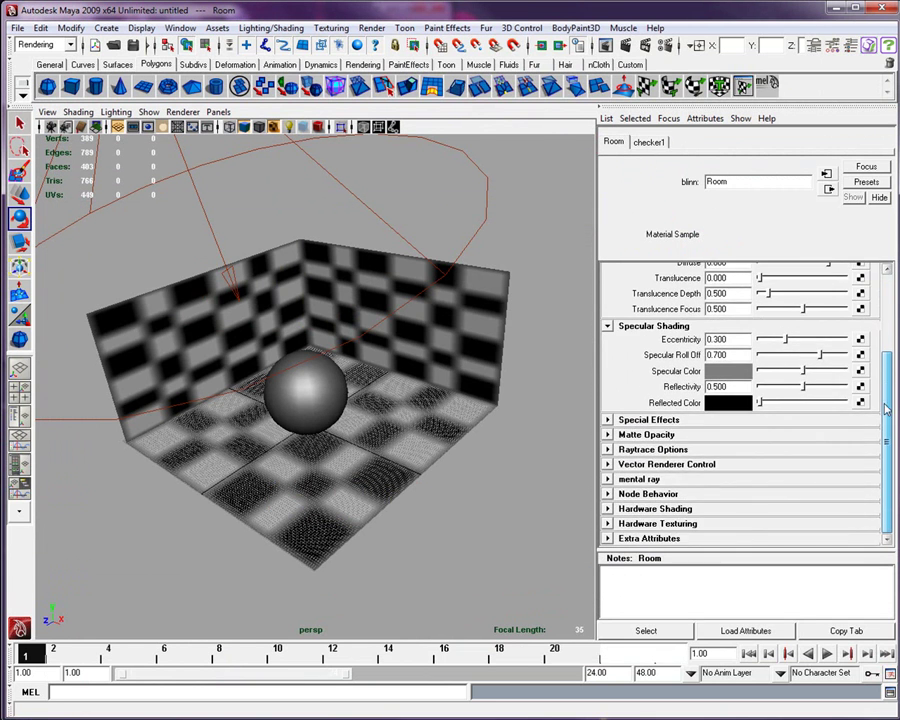
left_click(607, 524)
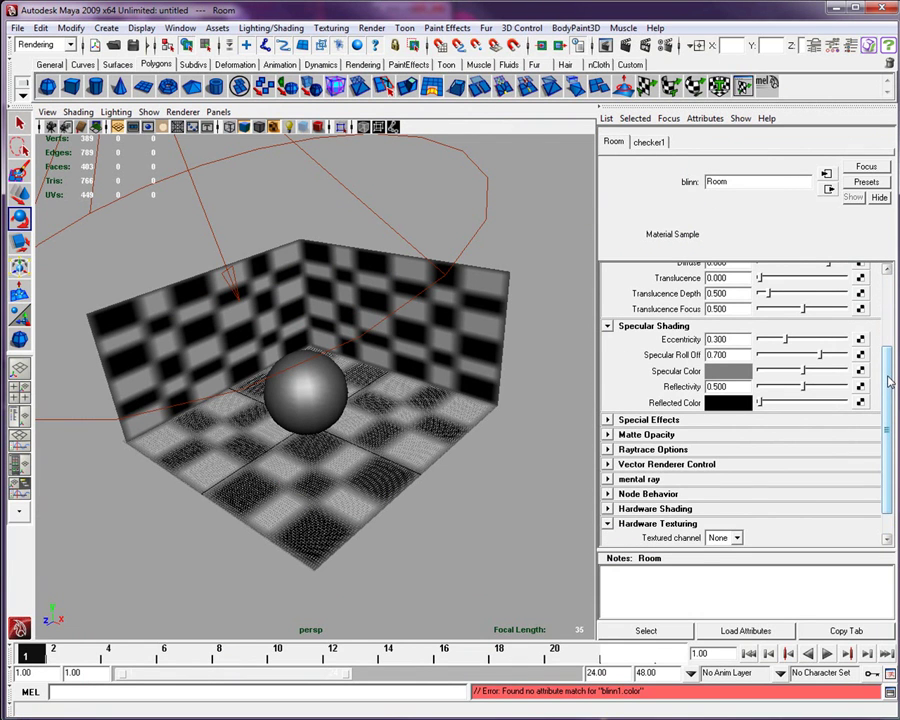
left_click_drag(889, 381, 889, 422)
left_click(778, 476)
scroll(889, 413, "down", 1)
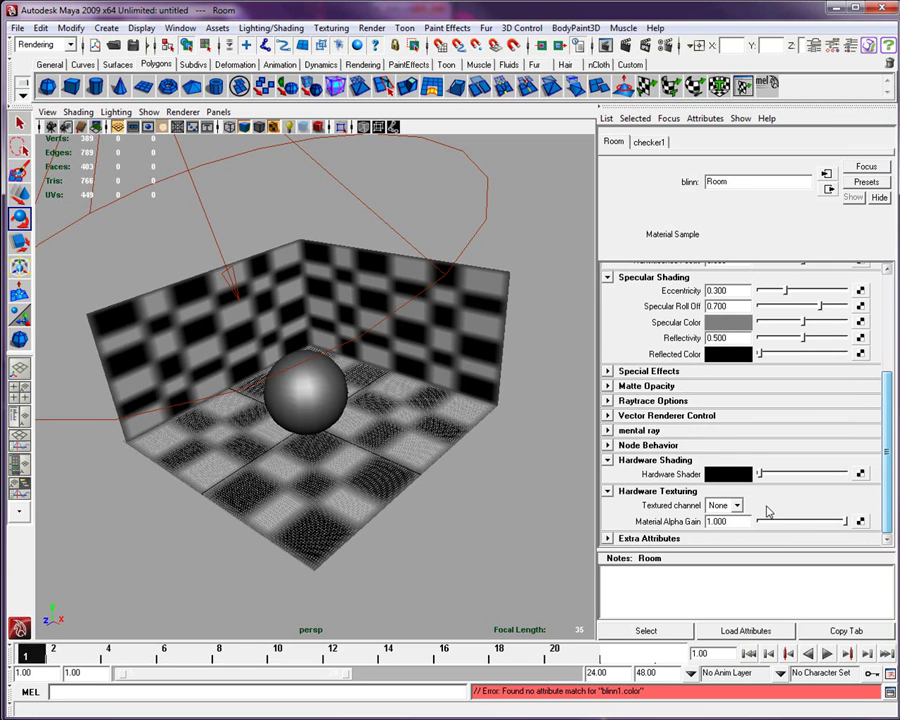
left_click(735, 508)
left_click(720, 521)
scroll(879, 437, "up", 5)
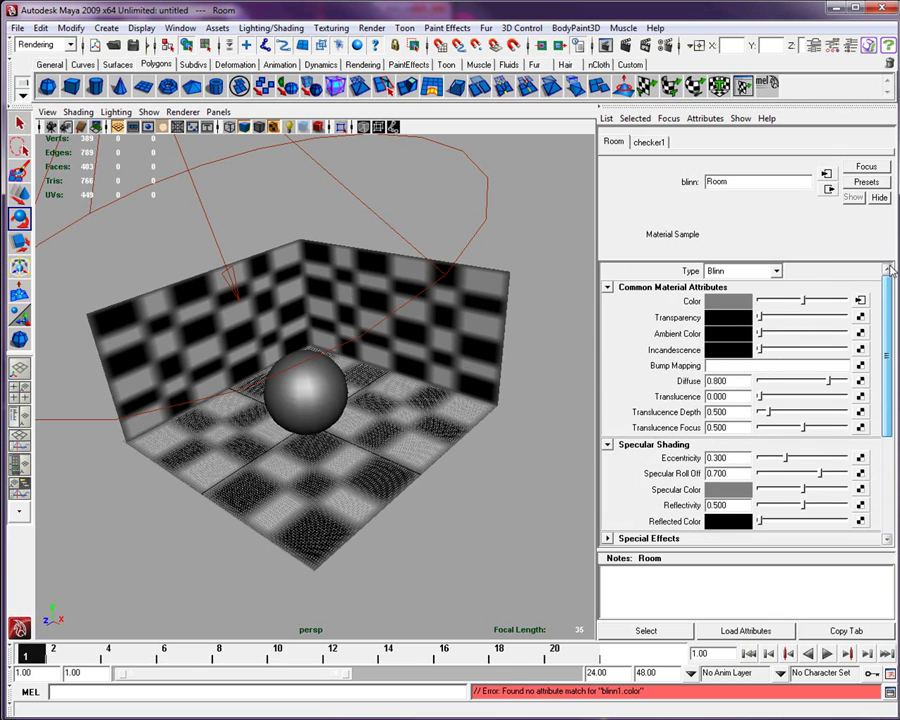
scroll(880, 420, "down", 5)
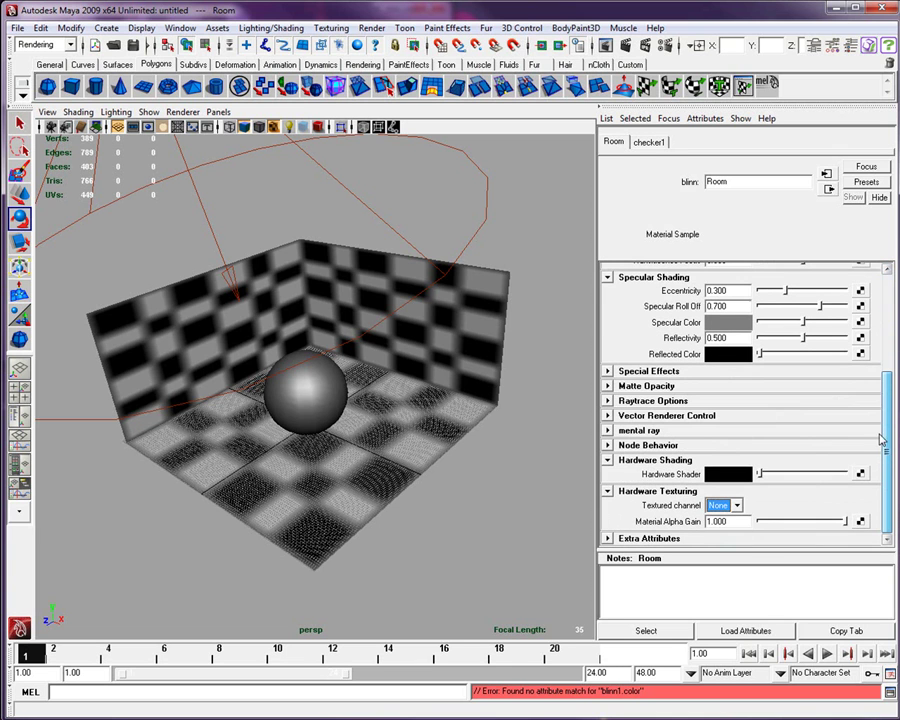
Switch the perspective viewport to High Quality rendering, then render the current view
left_click(182, 112)
left_click(183, 149)
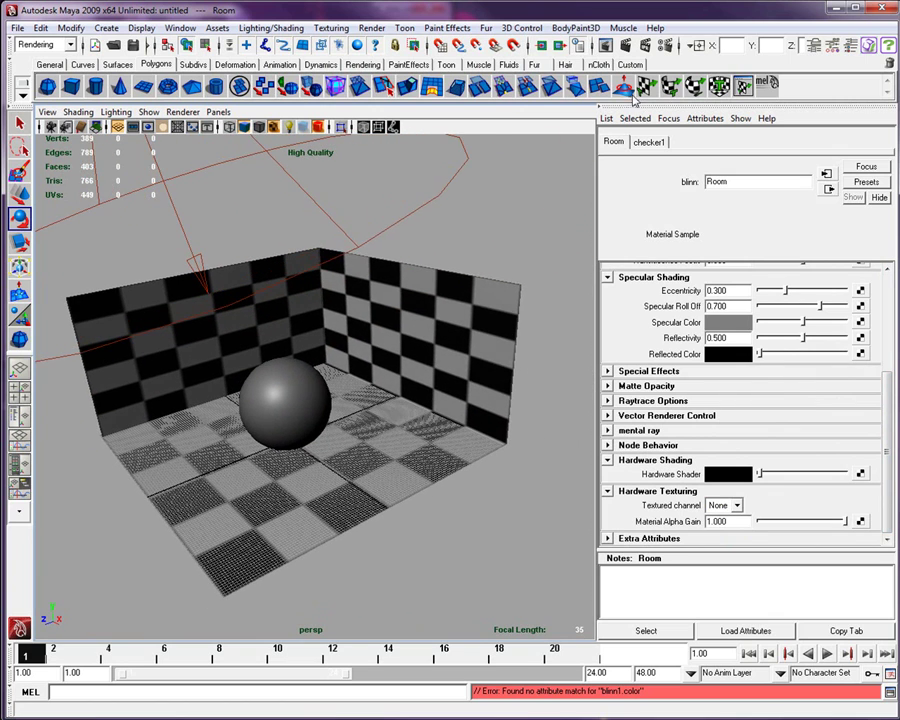
left_click(622, 48)
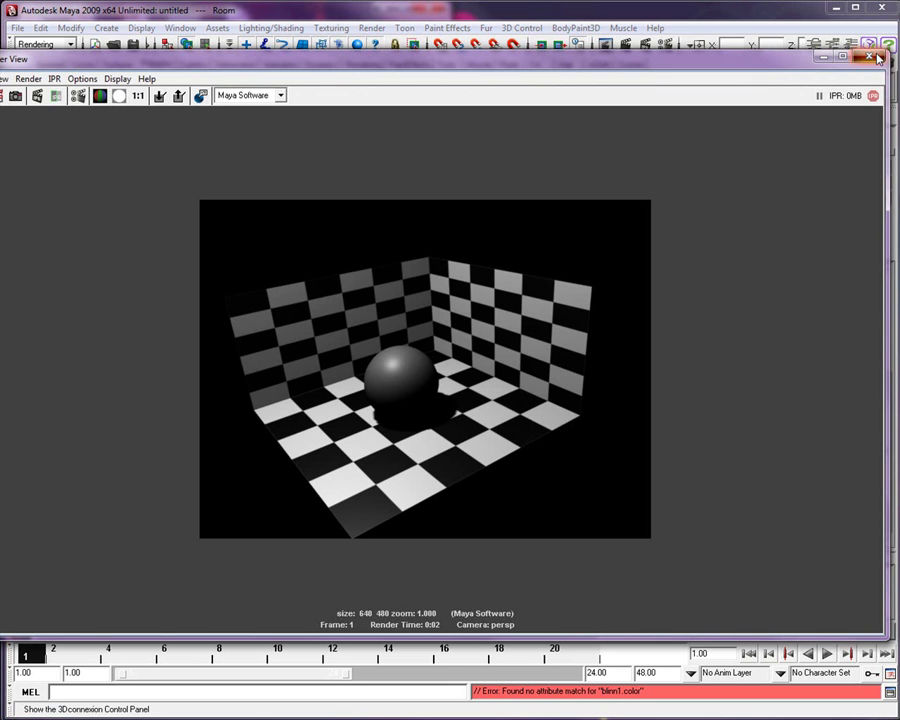
left_click(610, 44)
Move the room up about 0.6 cm and raise the sphere about 0.3 cm
left_click(352, 322)
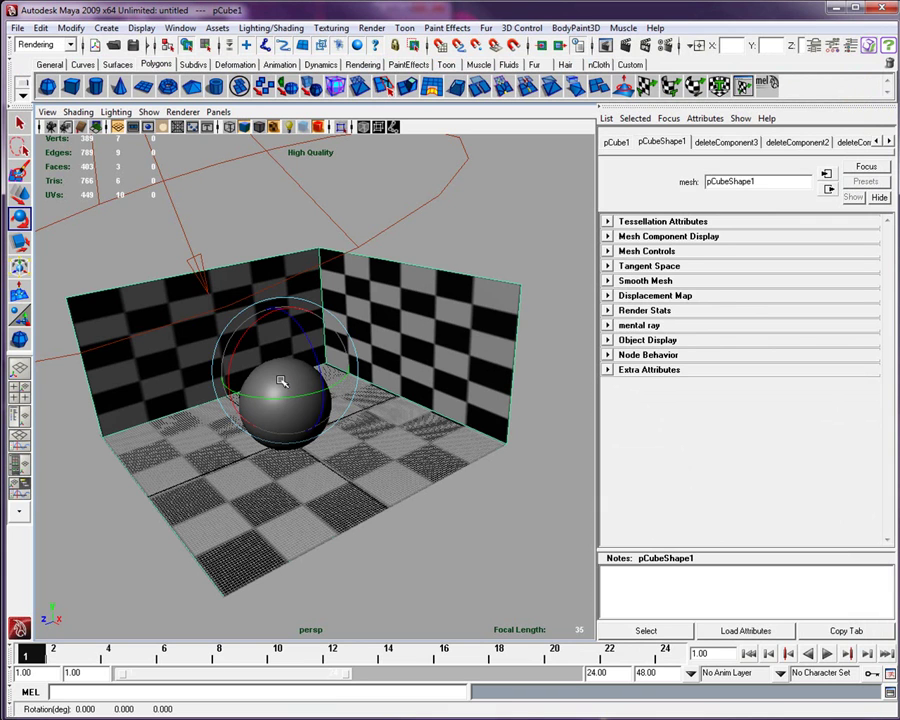
left_click(19, 194)
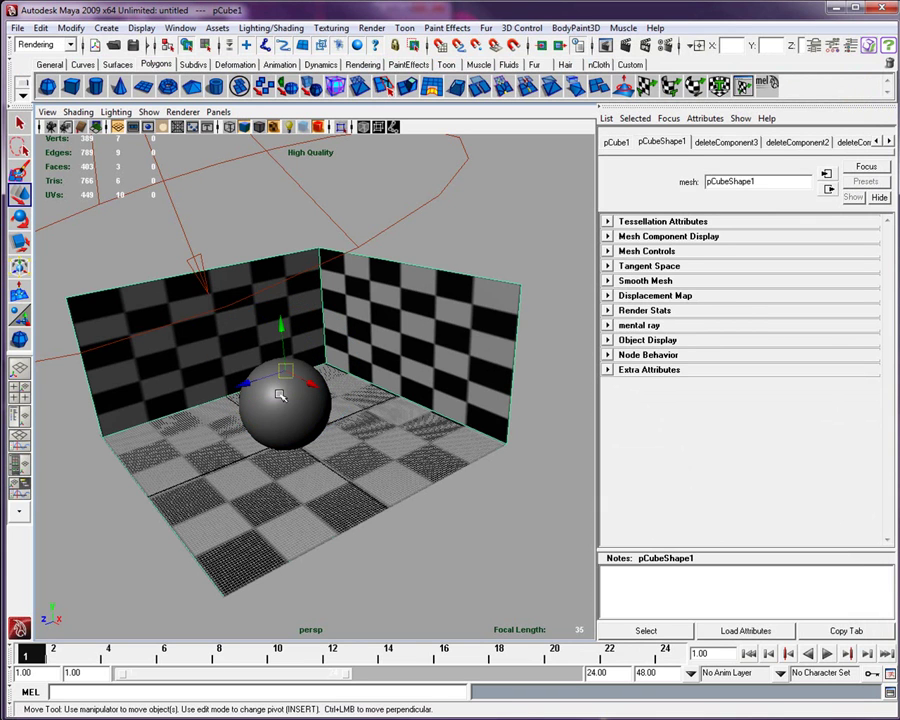
left_click_drag(281, 328, 284, 323)
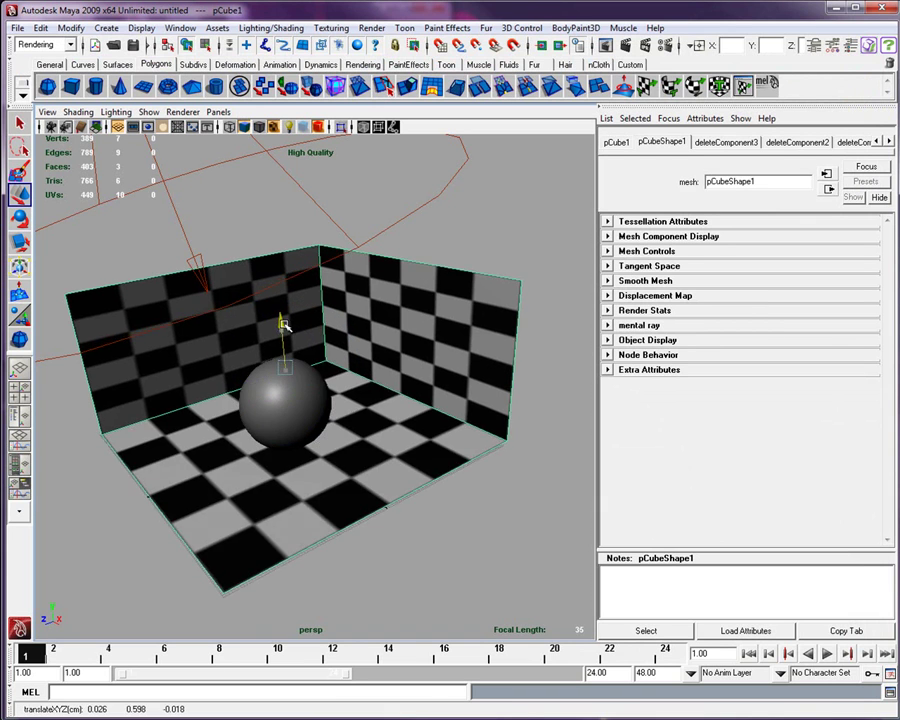
left_click(285, 367)
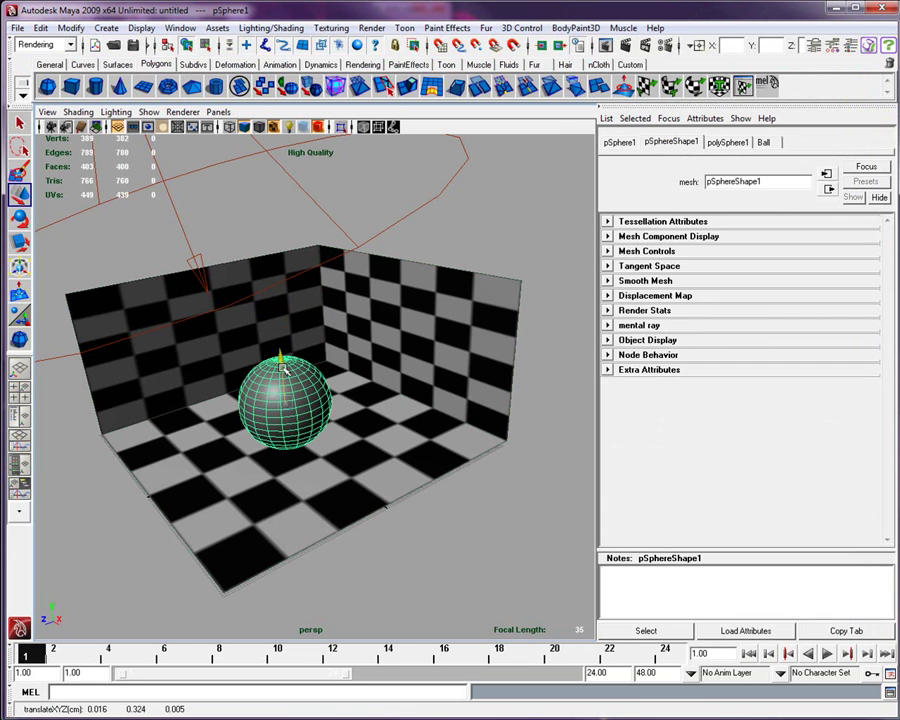
left_click(476, 229)
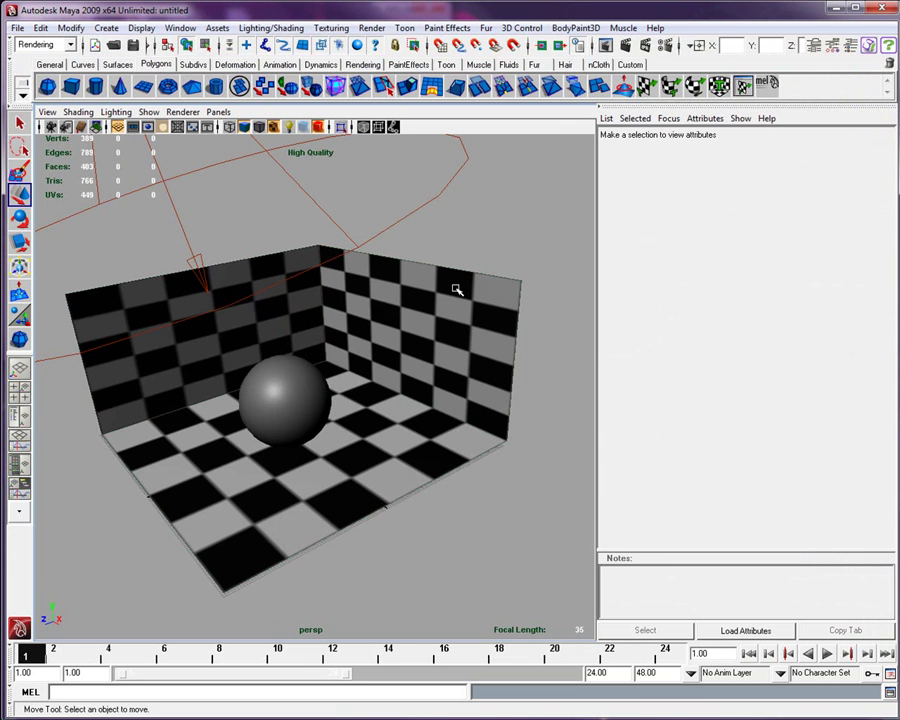
left_click_drag(456, 290, 443, 314, "alt")
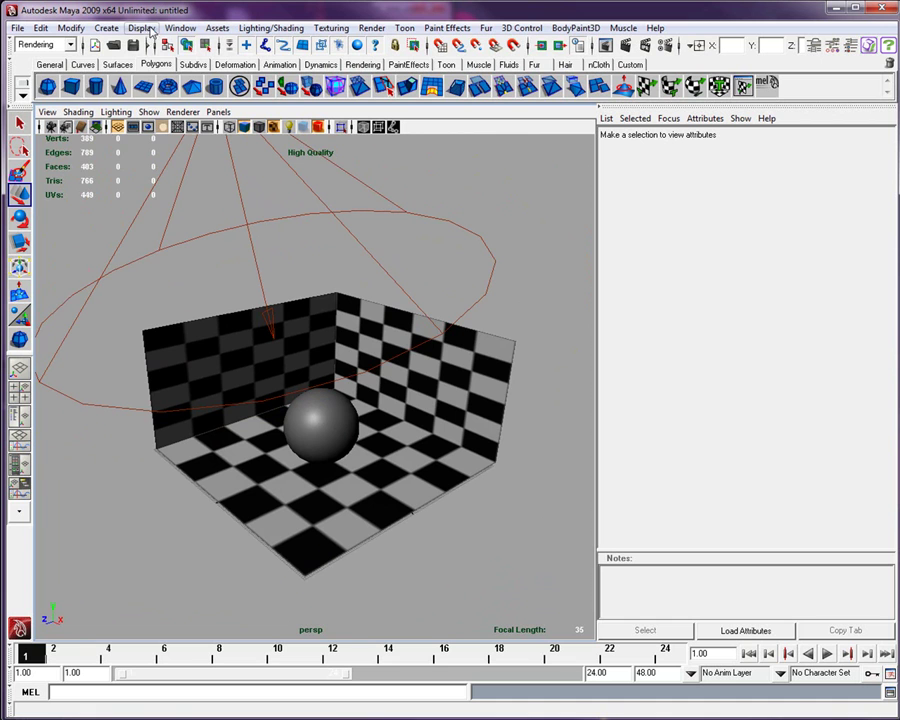
Open the Hypershade and graph the input and output connections of the Ball material
left_click(180, 27)
mouse_move(92, 64)
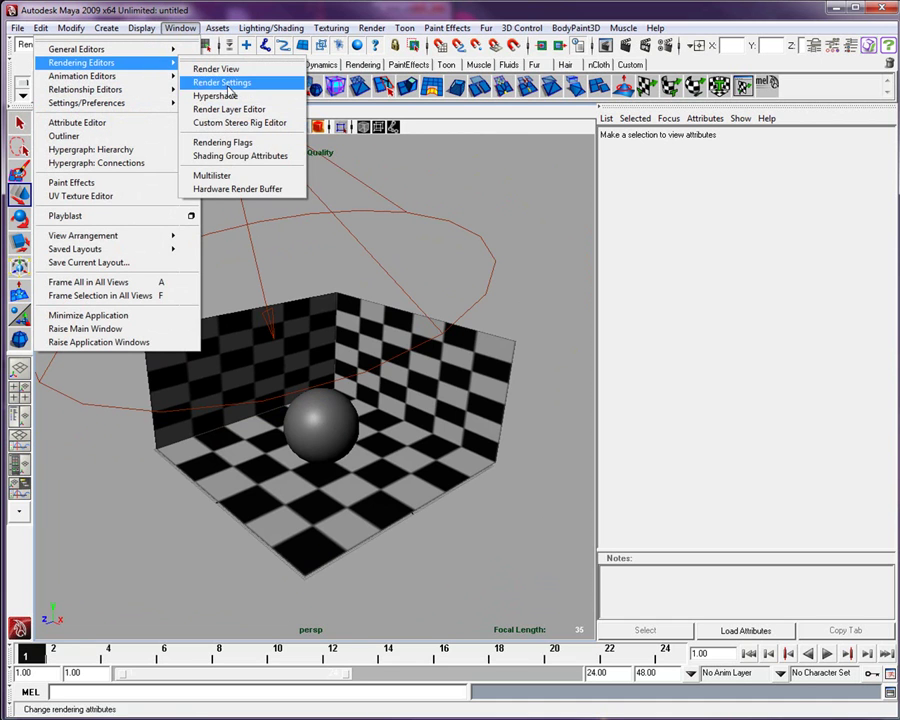
left_click(232, 99)
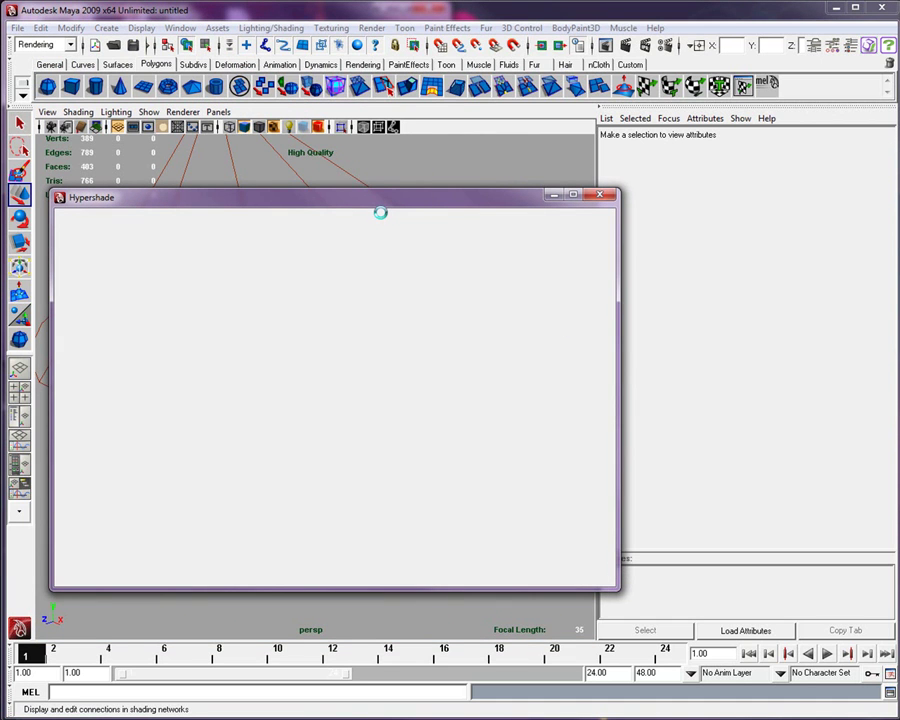
left_click_drag(392, 206, 429, 157)
left_click(262, 248)
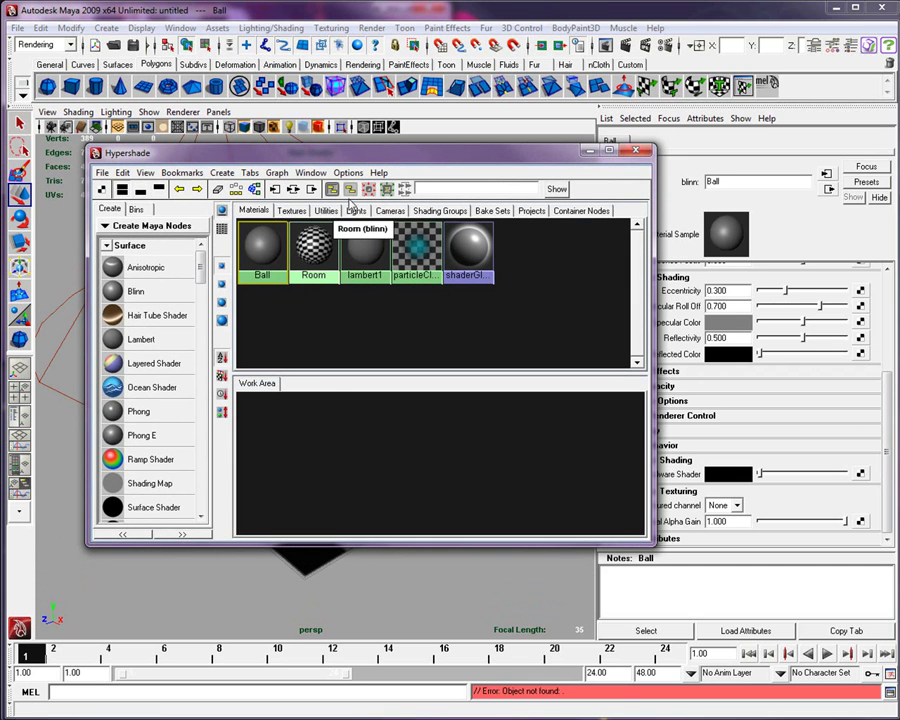
left_click(294, 190)
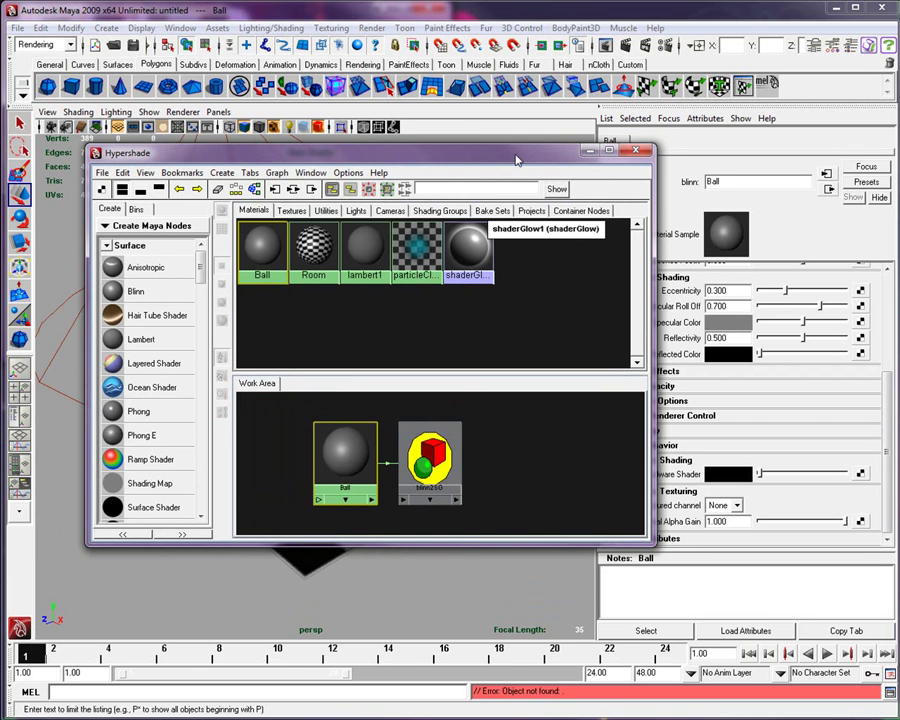
Reposition the Ball material node and its shading group node within the Hypershade work area
left_click_drag(516, 153, 464, 136)
left_click(261, 228)
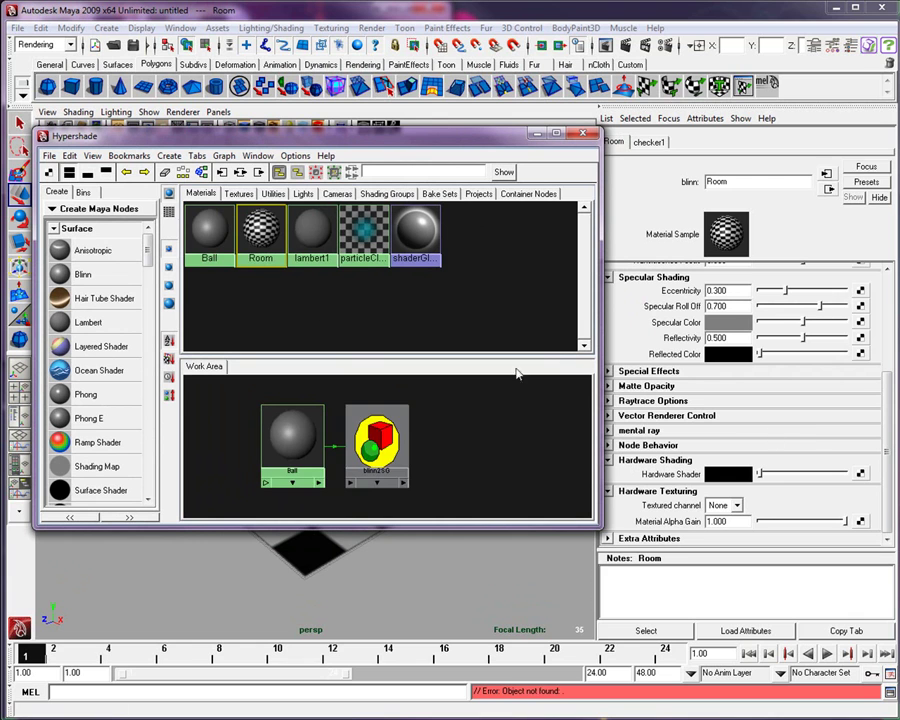
left_click(205, 228)
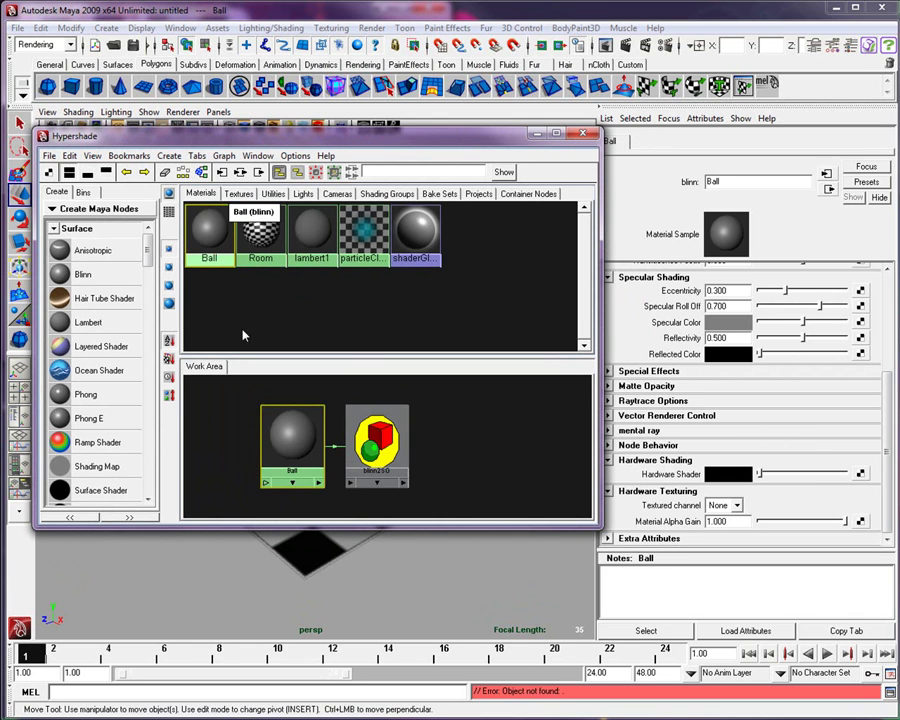
left_click_drag(370, 441, 514, 433)
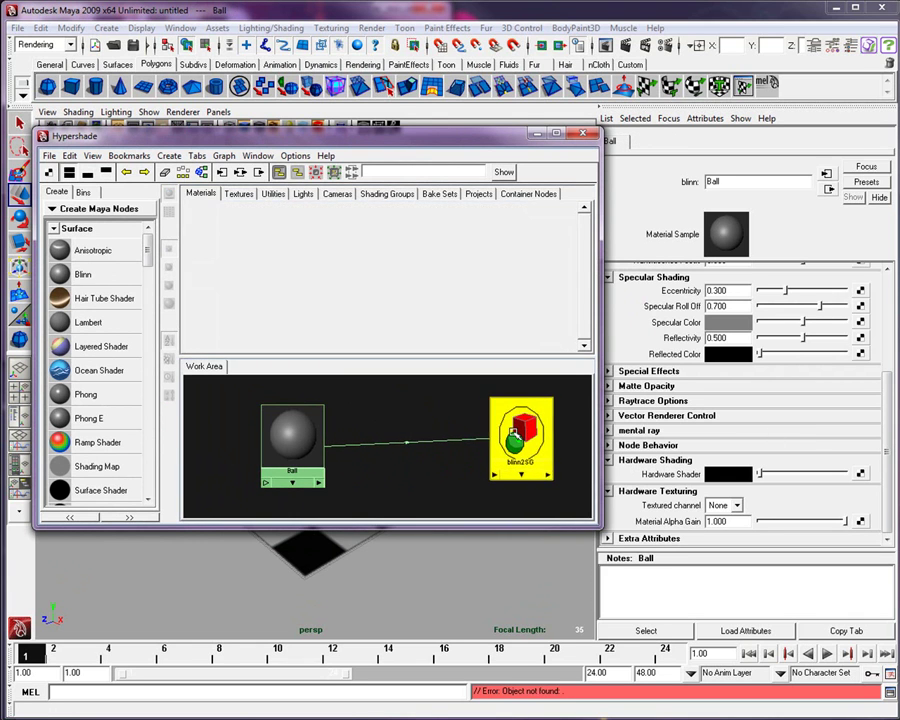
left_click_drag(300, 432, 428, 420)
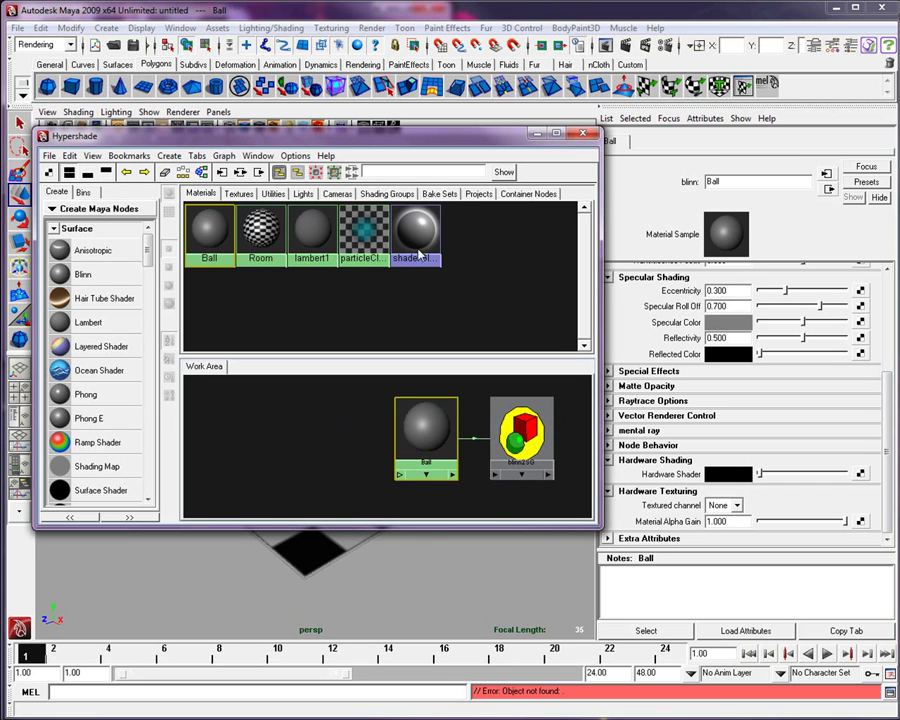
Set the Ball material's Diffuse to 0.140 and increase its Eccentricity
left_click_drag(497, 143, 466, 180)
scroll(886, 355, "up", 4)
scroll(886, 355, "up", 1)
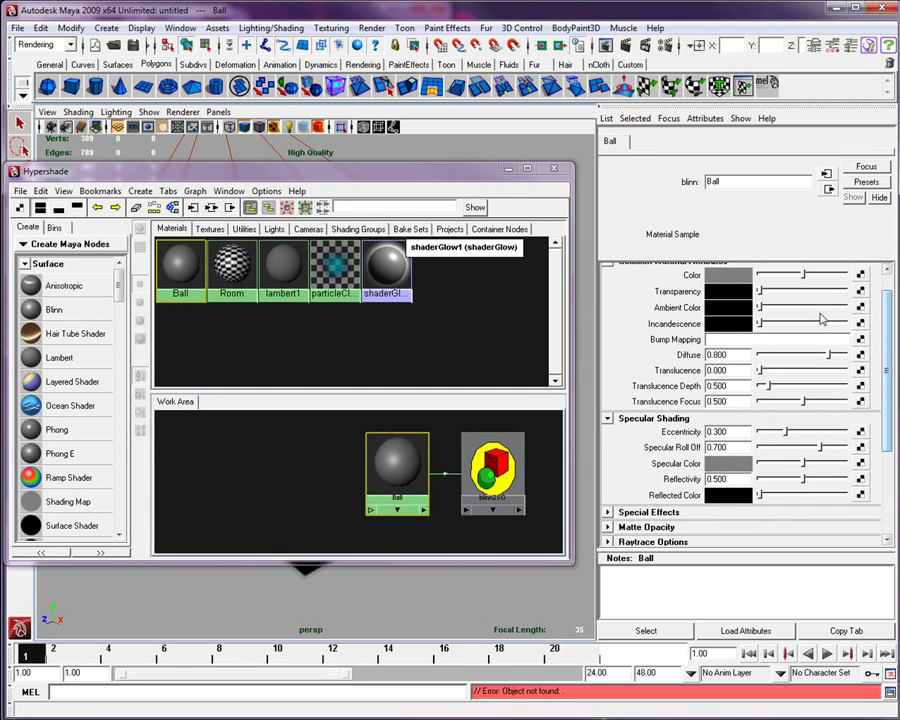
left_click_drag(829, 355, 776, 360)
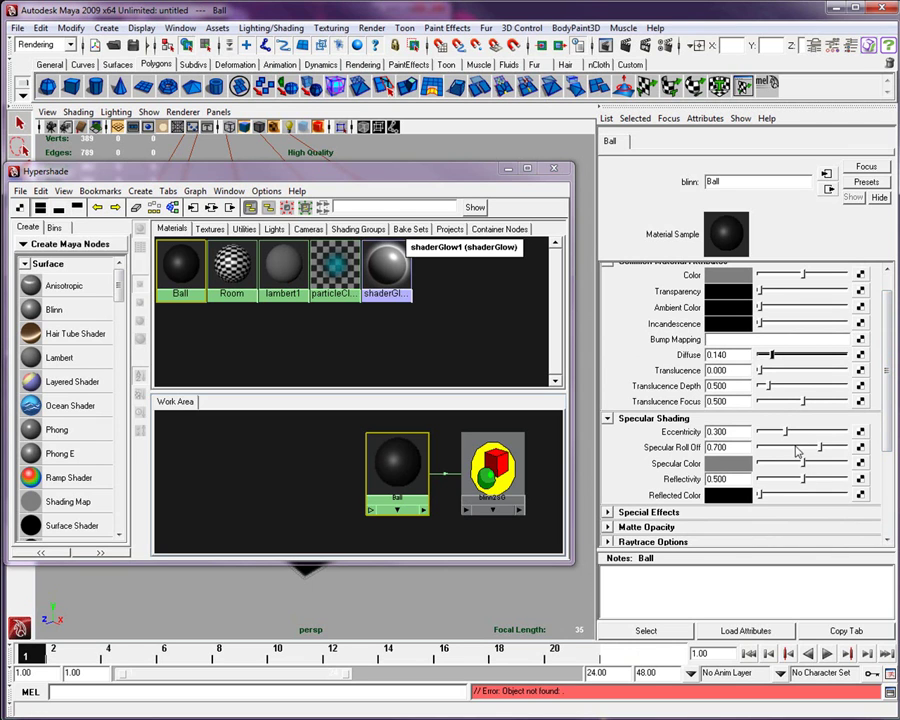
left_click_drag(788, 433, 799, 436)
left_click_drag(826, 437, 841, 440)
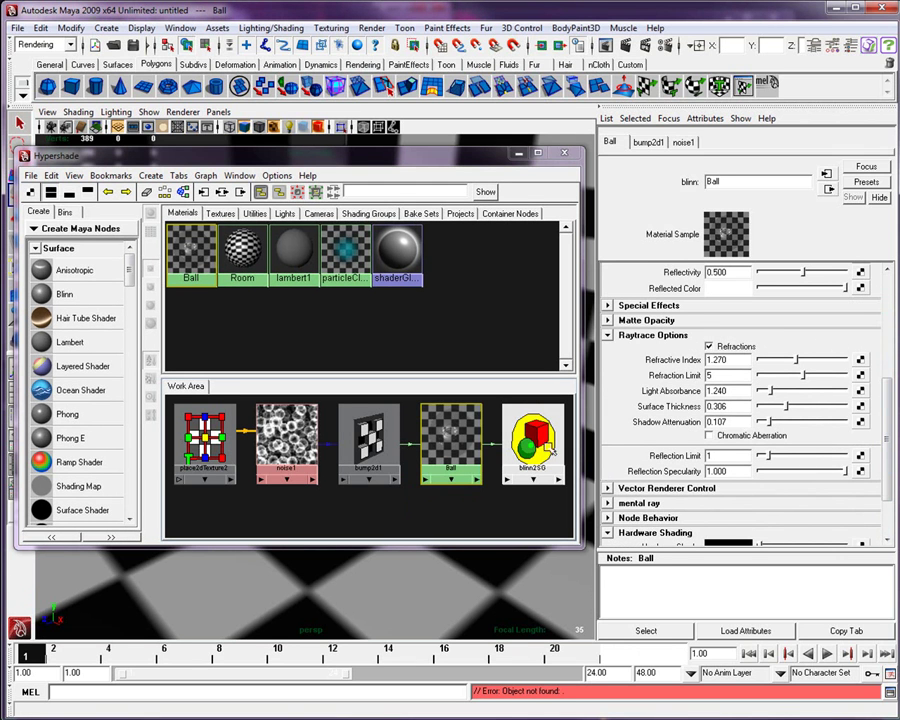
Delete the Ball material together with its placement, noise, bump and shading group nodes
left_click(555, 158)
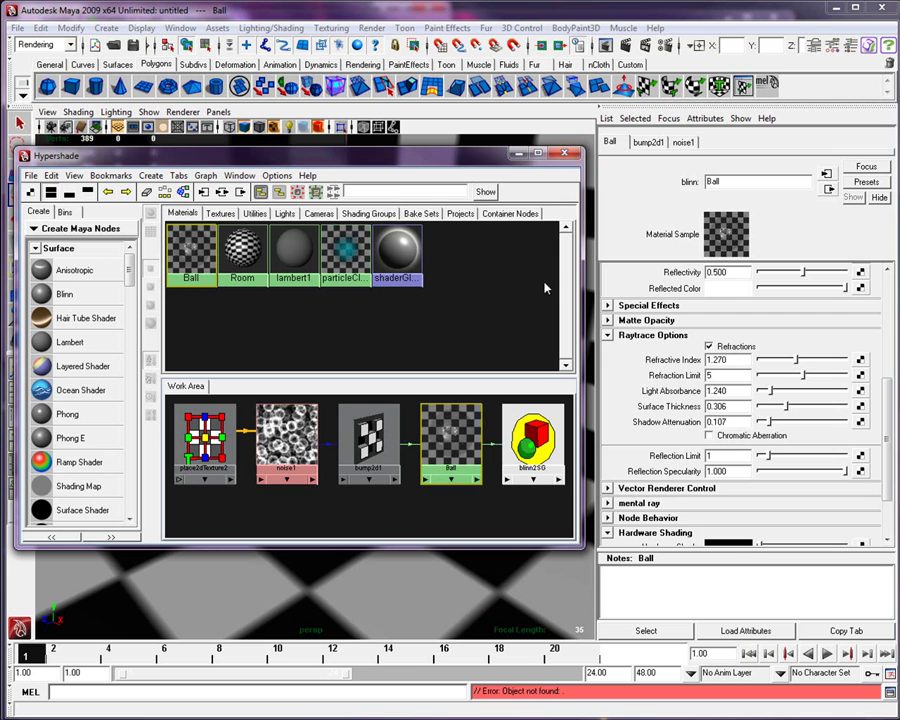
key("Delete")
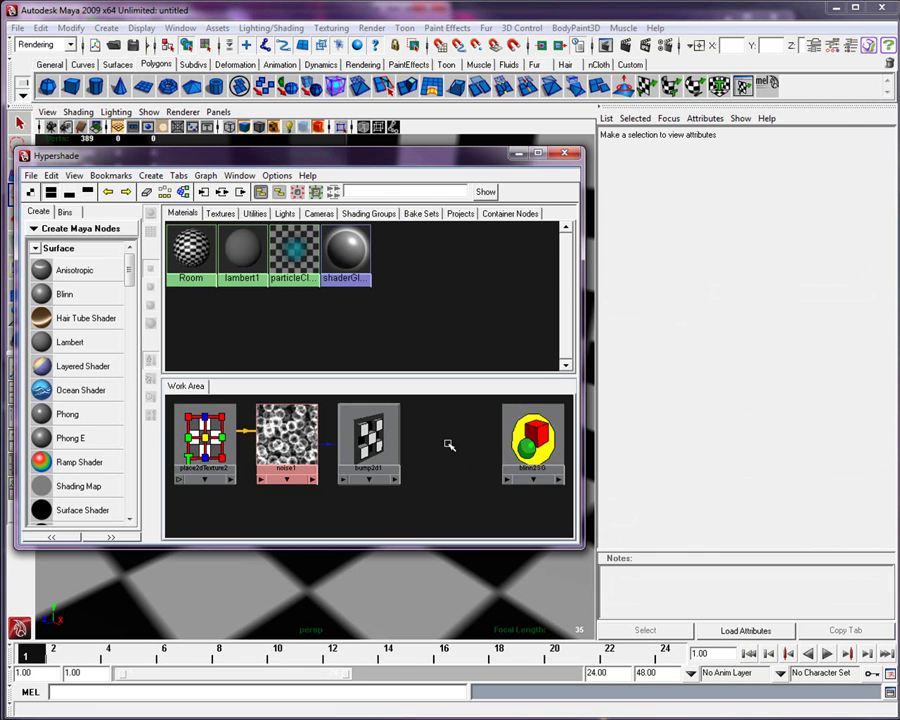
left_click_drag(570, 492, 168, 398)
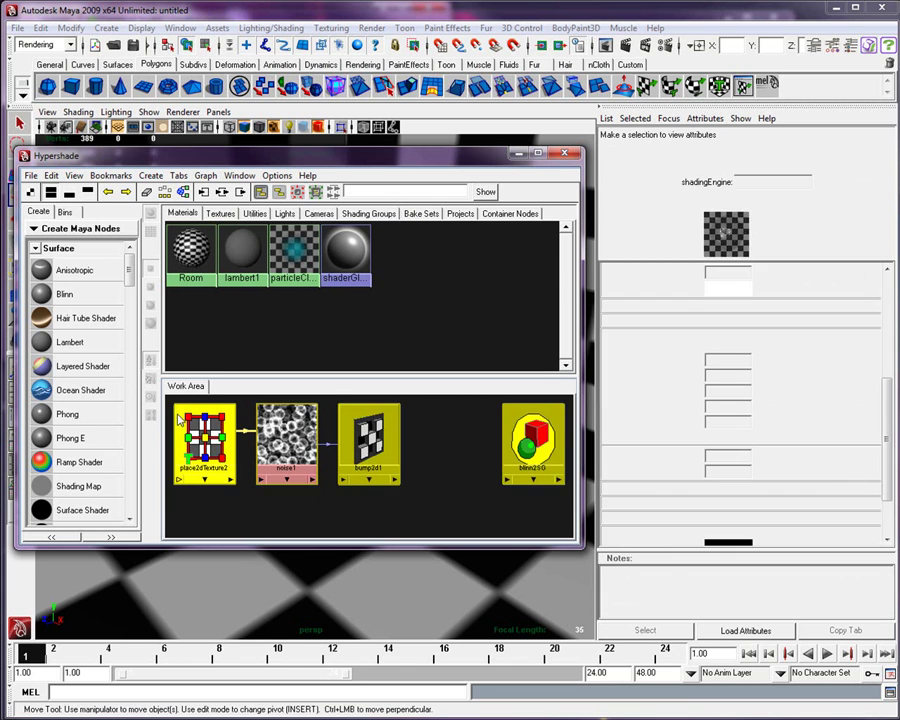
key("Delete")
Create a new Blinn material in the Hypershade and rename it Ball
left_click_drag(456, 157, 677, 207)
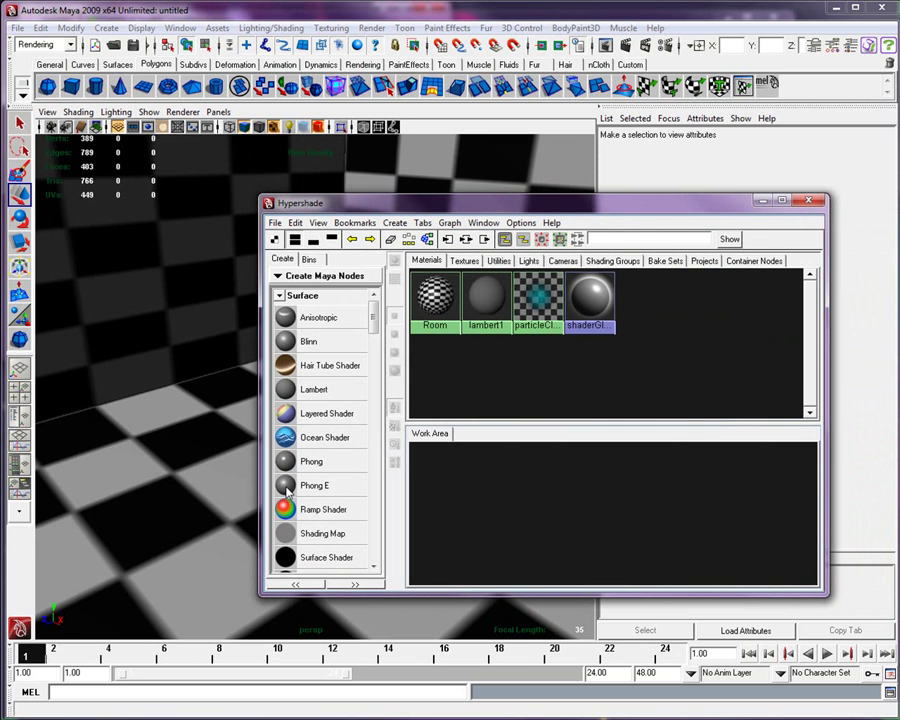
left_click(300, 341)
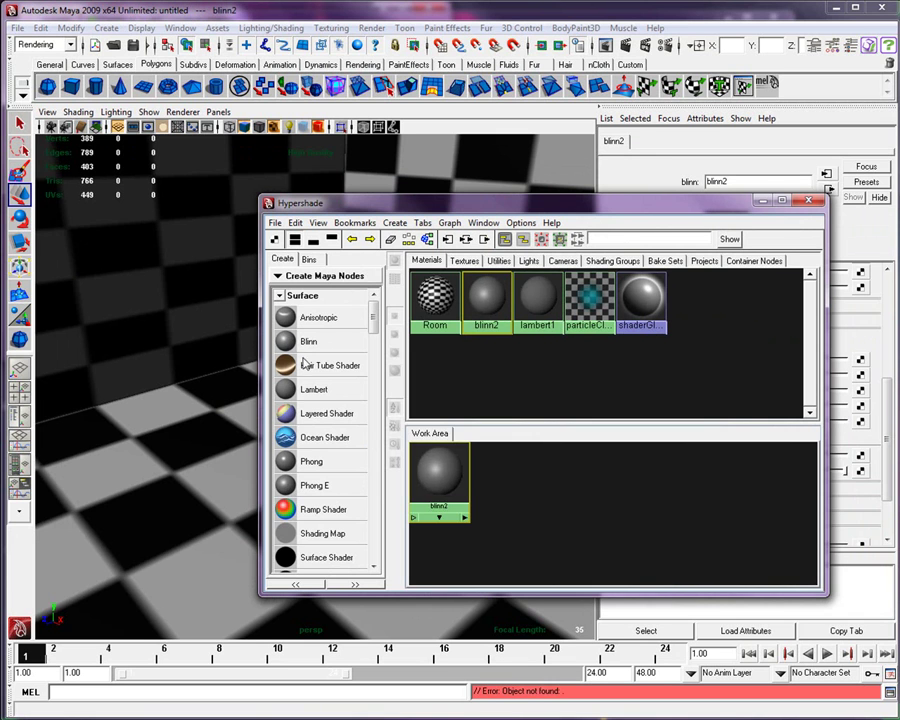
right_click_drag(493, 299, 455, 440)
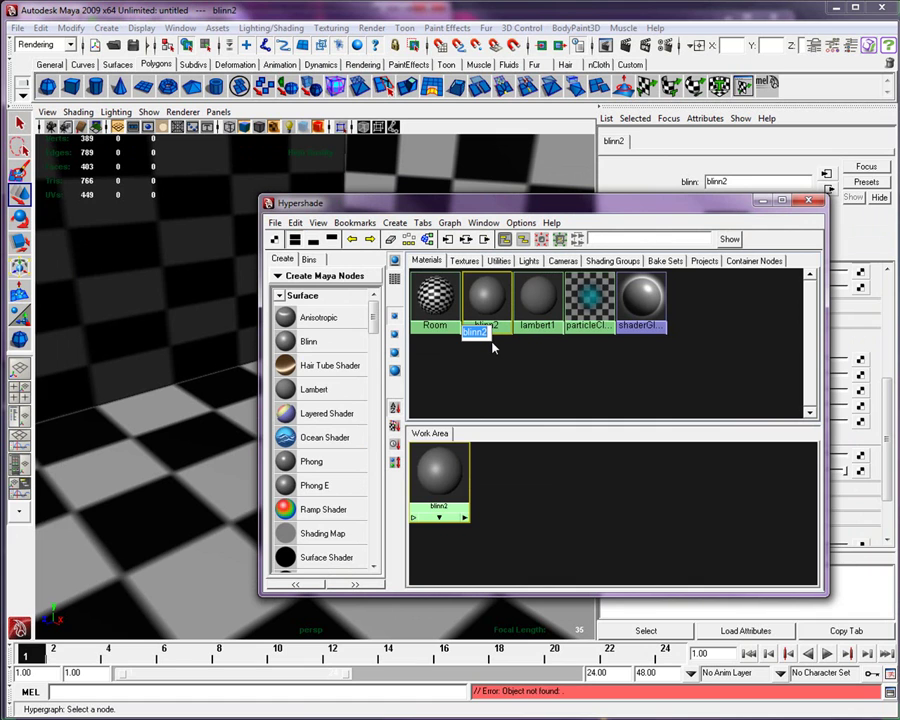
type("Ball")
key("Return")
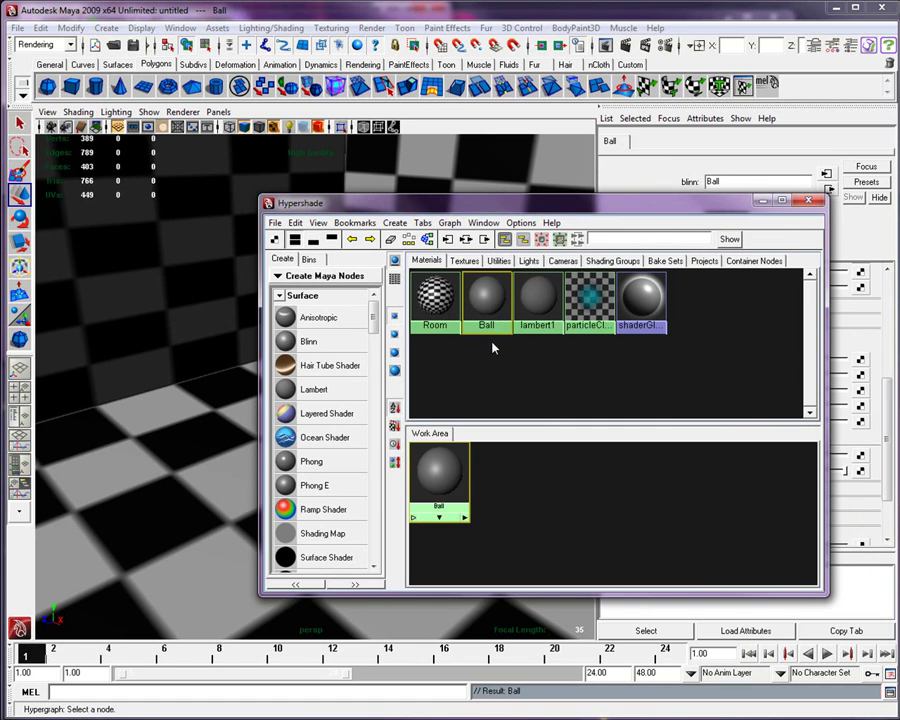
Draw a new polygon sphere on the floor near the centre of the room
left_click_drag(432, 207, 720, 232)
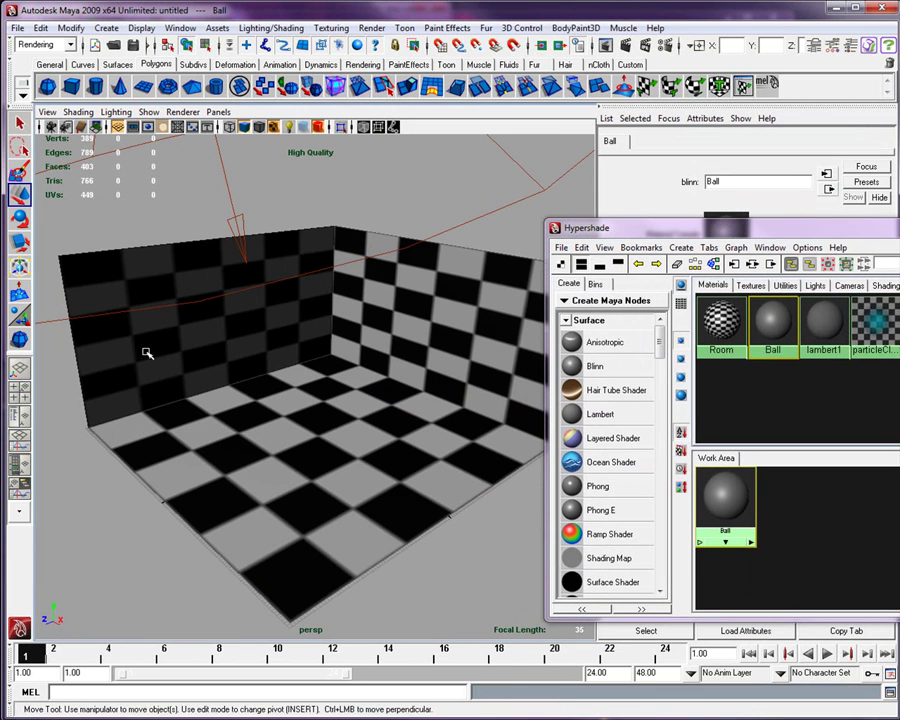
left_click(52, 90)
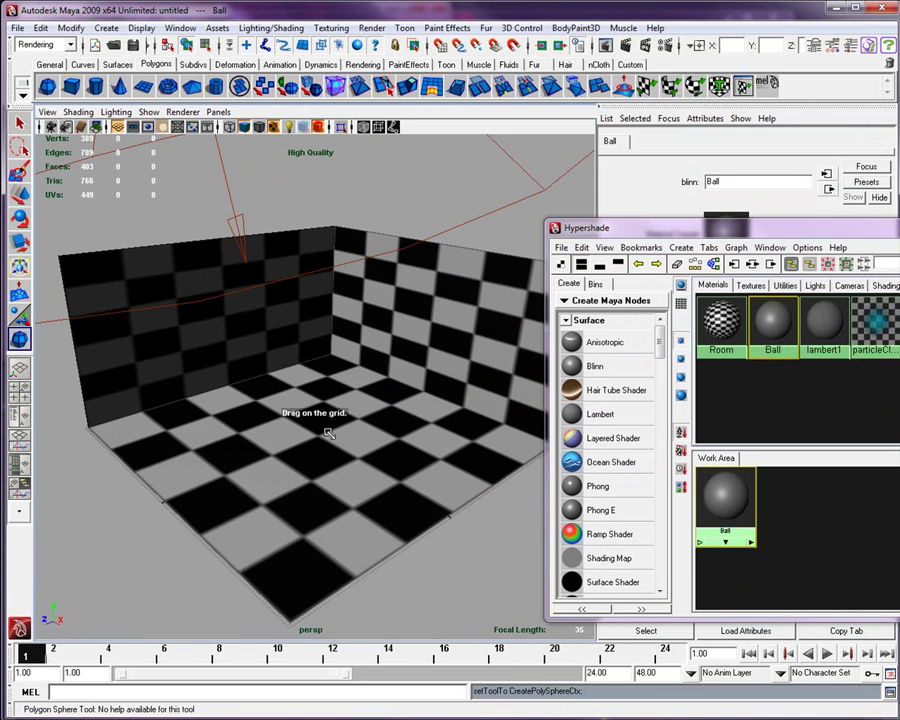
mouse_move(322, 437)
left_mouse_down()
mouse_move(348, 449)
mouse_move(336, 444)
left_mouse_up()
Raise the new sphere about 0.24 cm and scale it uniformly to about 1.5 times its size
left_click_drag(322, 393, 316, 354)
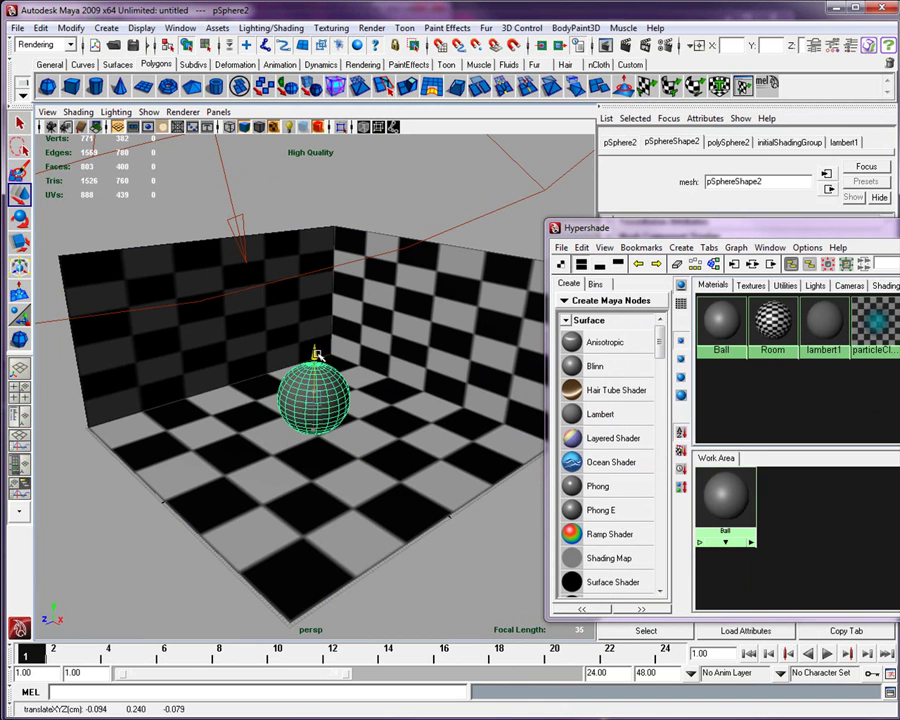
left_click(19, 242)
left_click_drag(313, 400, 372, 386)
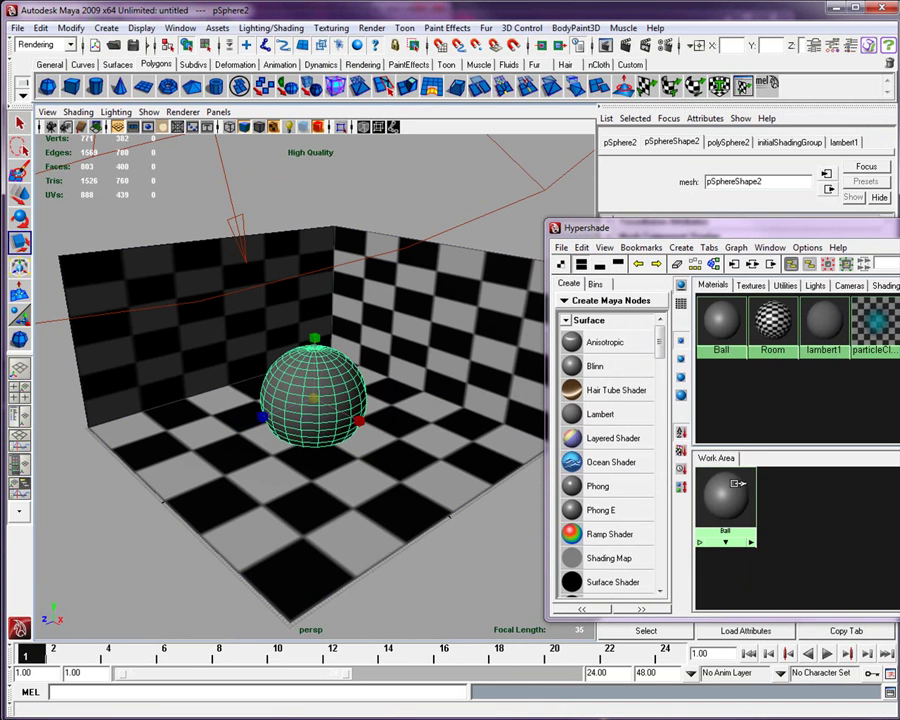